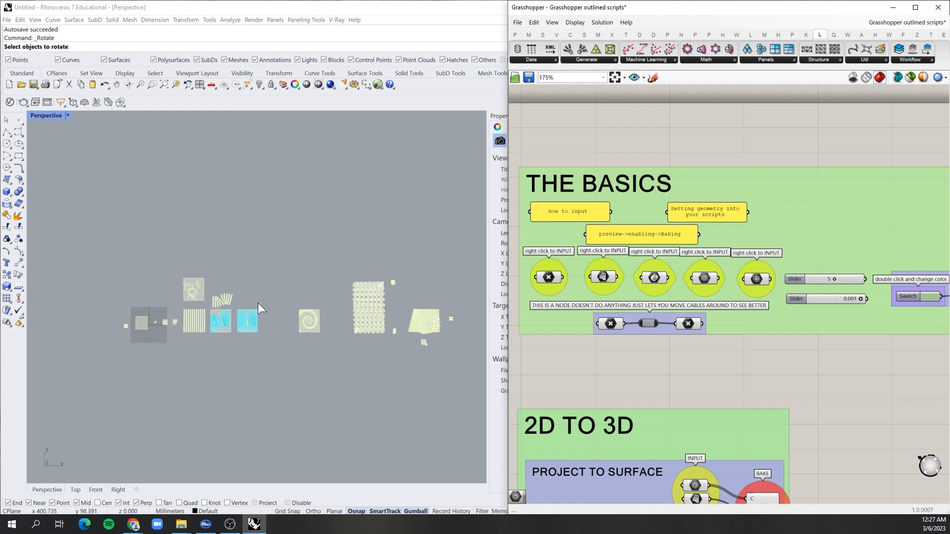
Examine the input components in THE BASICS group, the point stored in the Point component, and the available parameter components
scroll(546, 179, "up", 1)
right_click_drag(564, 262, 584, 296)
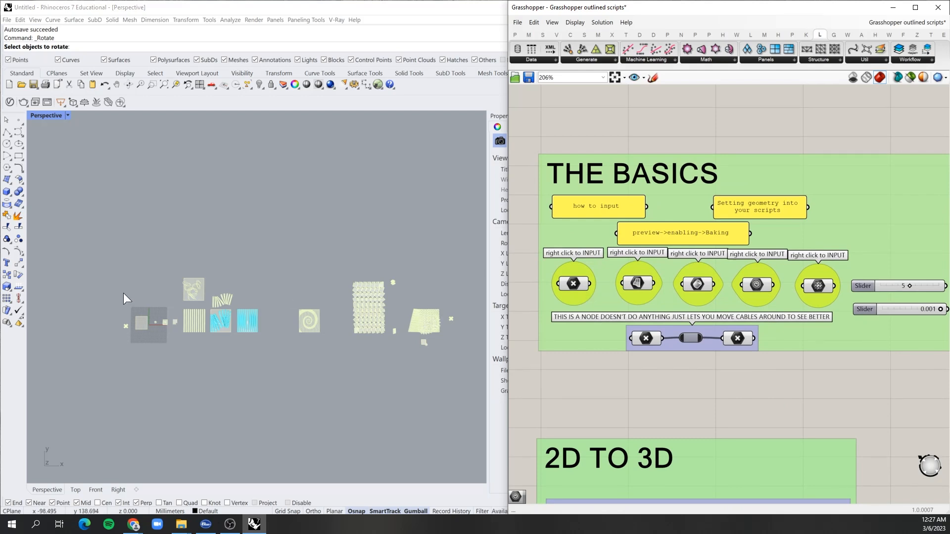
scroll(124, 297, "up", 4)
scroll(197, 312, "up", 5)
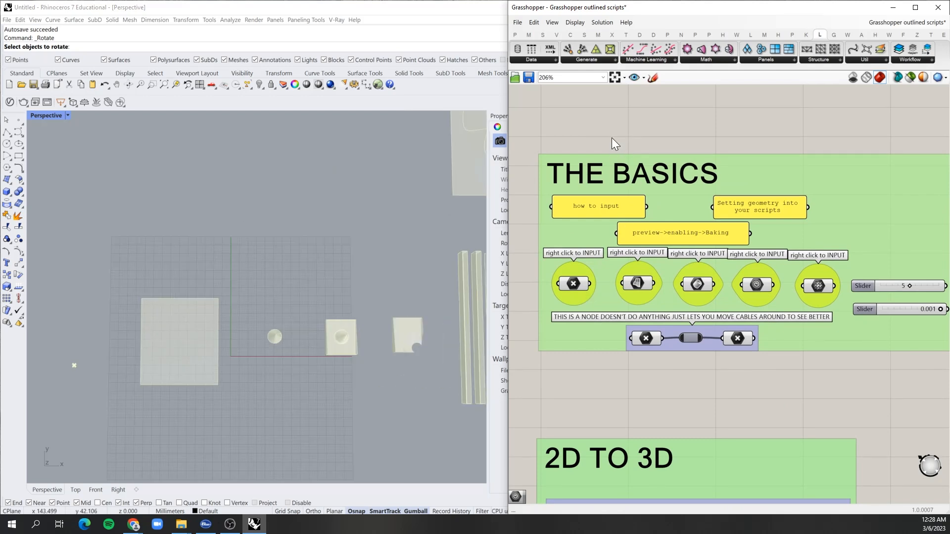
scroll(616, 145, "down", 3)
left_click(560, 256)
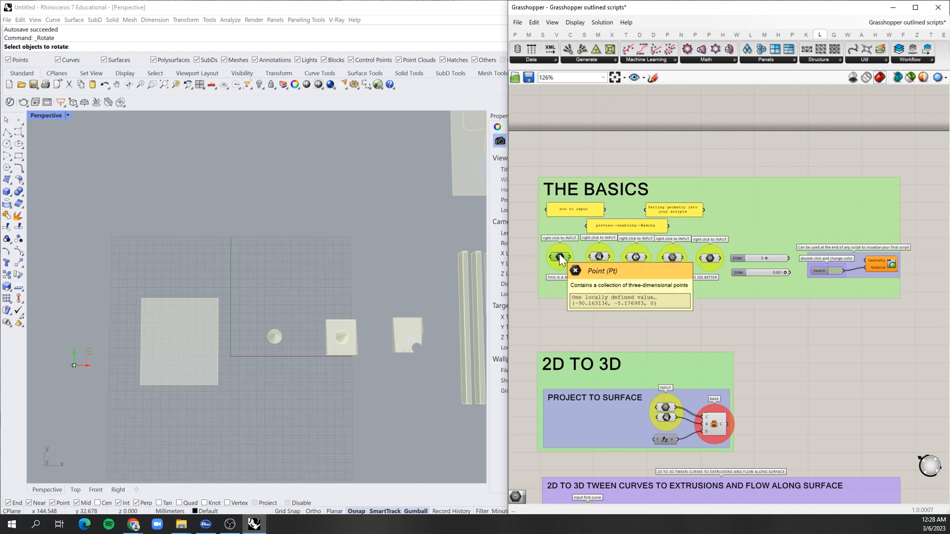
scroll(584, 254, "up", 3)
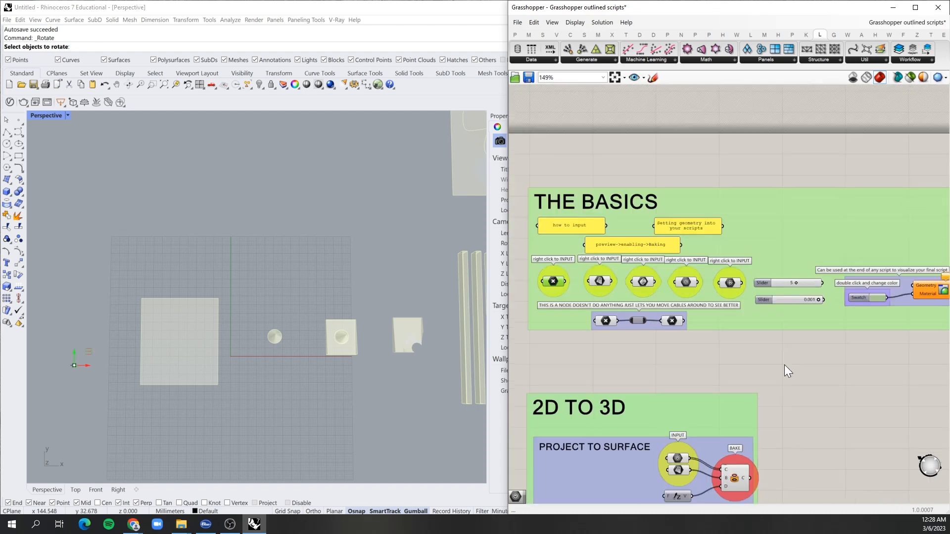
scroll(583, 249, "up", 1)
scroll(737, 312, "down", 1)
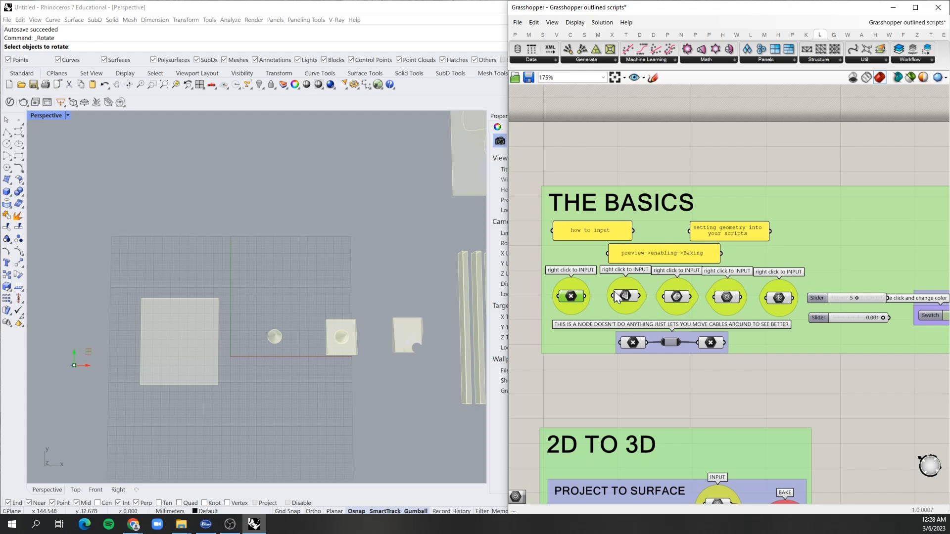
mouse_move(575, 302)
left_click(515, 35)
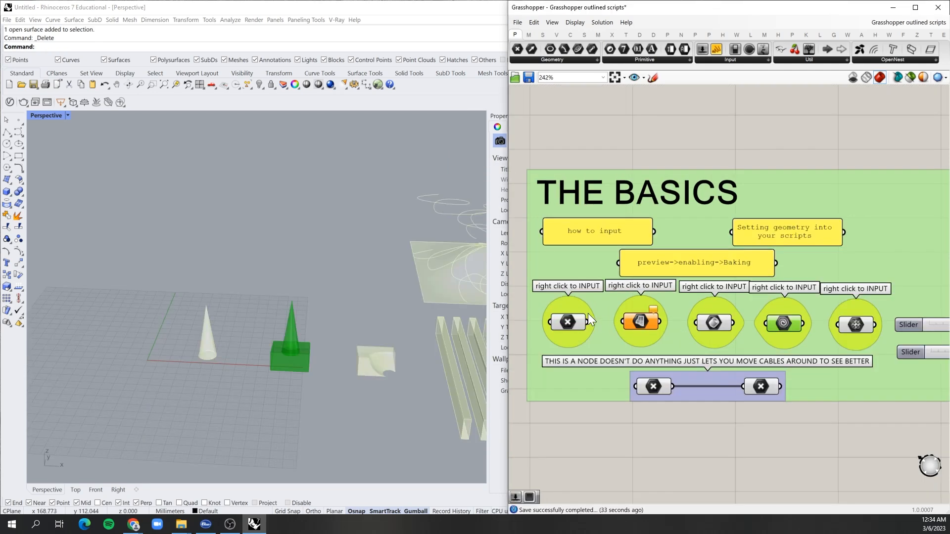
Examine the Surface, Brep, Geometry and Mesh components in THE BASICS group by highlighting the geometry each one references in the viewport
left_click(639, 322)
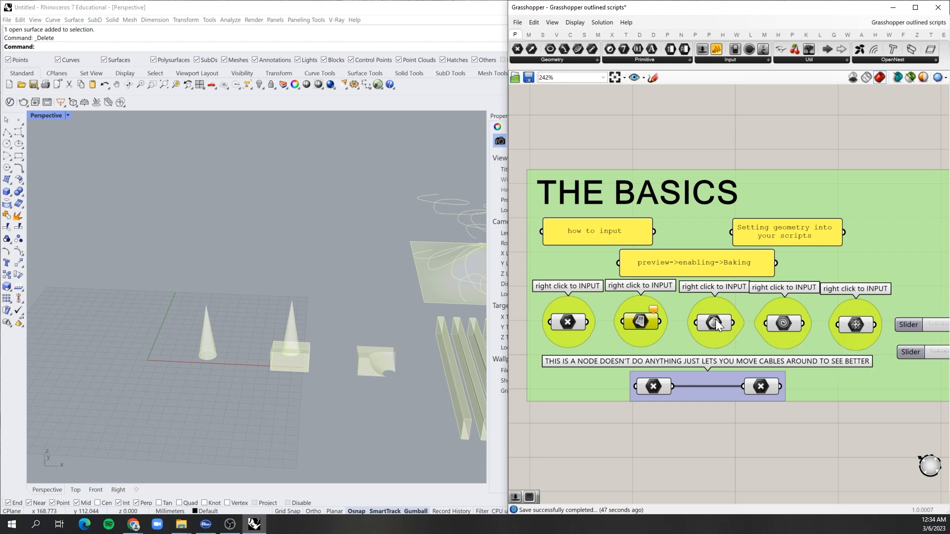
scroll(254, 316, "down", 3)
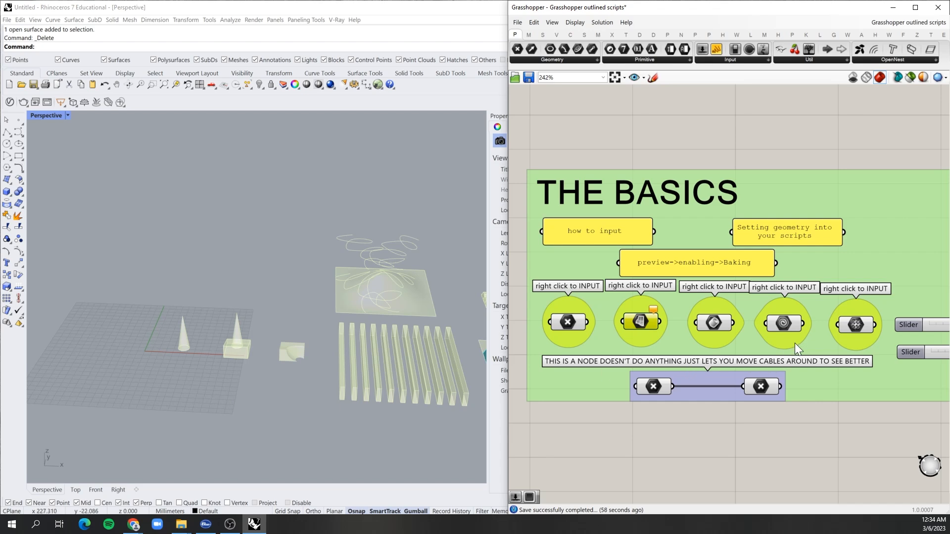
scroll(796, 325, "up", 3)
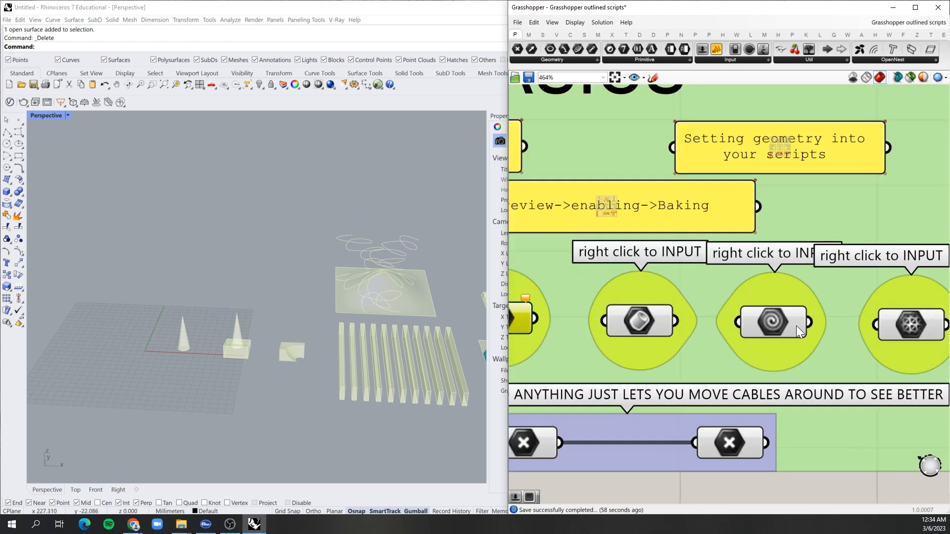
left_click(769, 324)
scroll(768, 324, "down", 2)
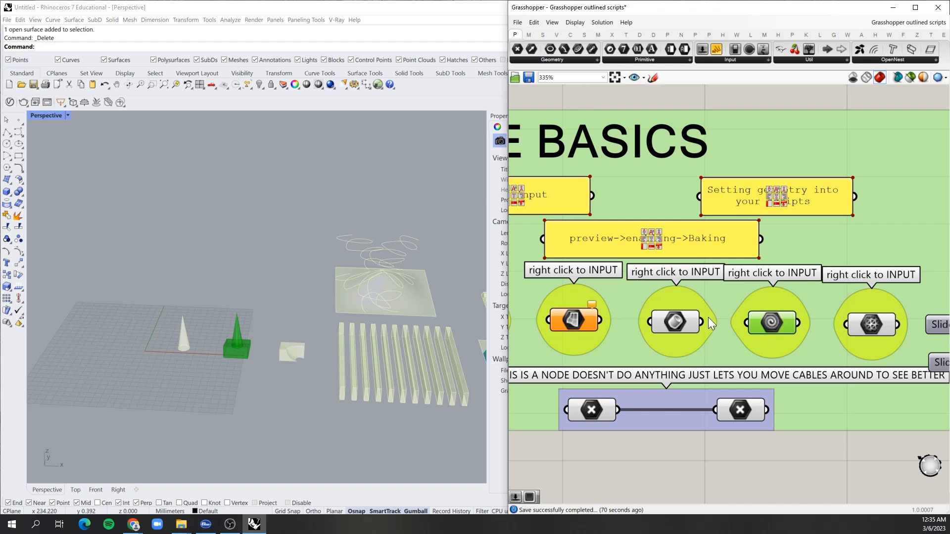
scroll(569, 316, "down", 2)
scroll(797, 305, "up", 3)
left_click(780, 334)
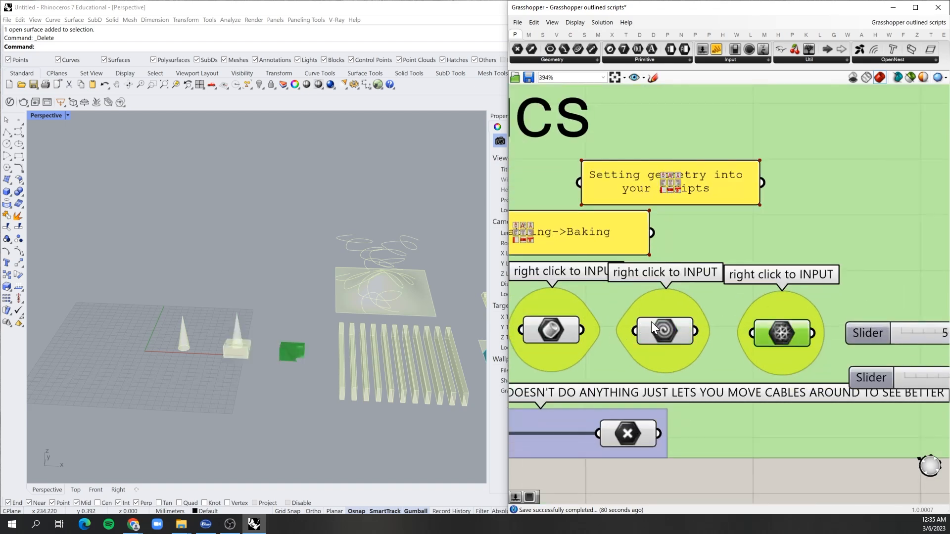
scroll(651, 321, "down", 2)
scroll(657, 315, "down", 1)
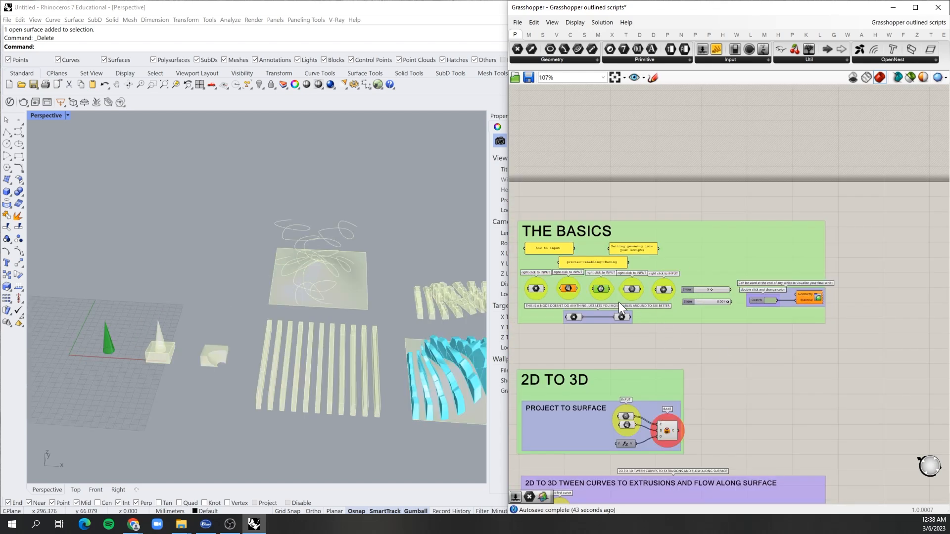
scroll(601, 283, "up", 2)
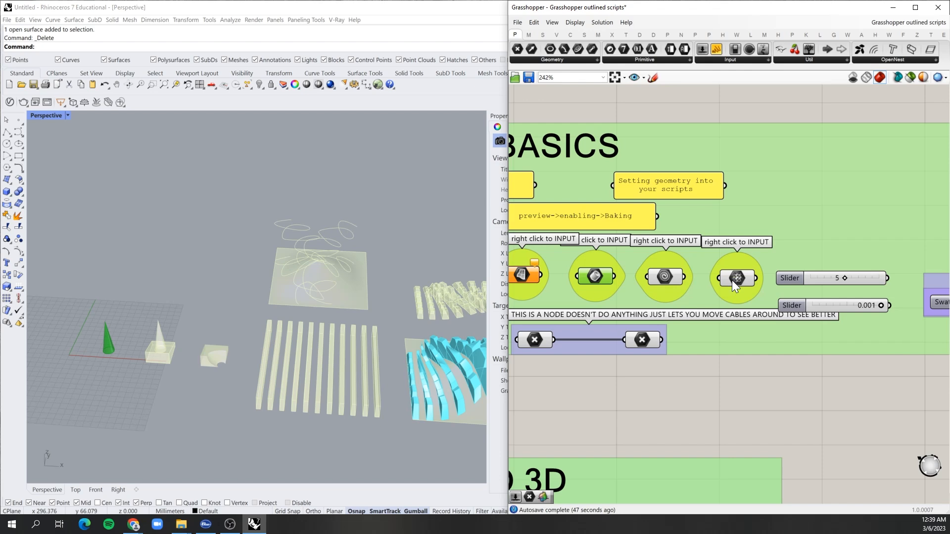
scroll(753, 366, "down", 2)
scroll(693, 364, "up", 1)
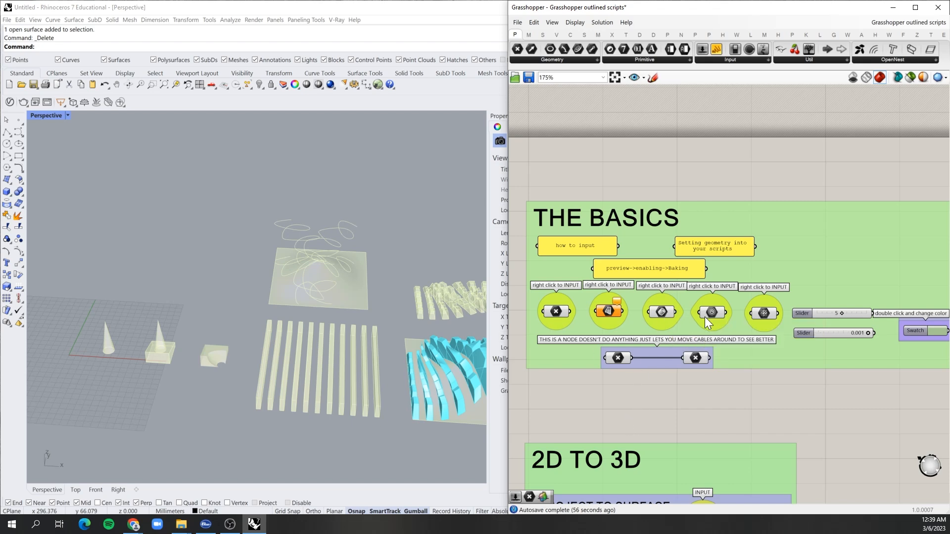
Add a Surface and a Geometry parameter component to the empty canvas below THE BASICS group
double_click(596, 397)
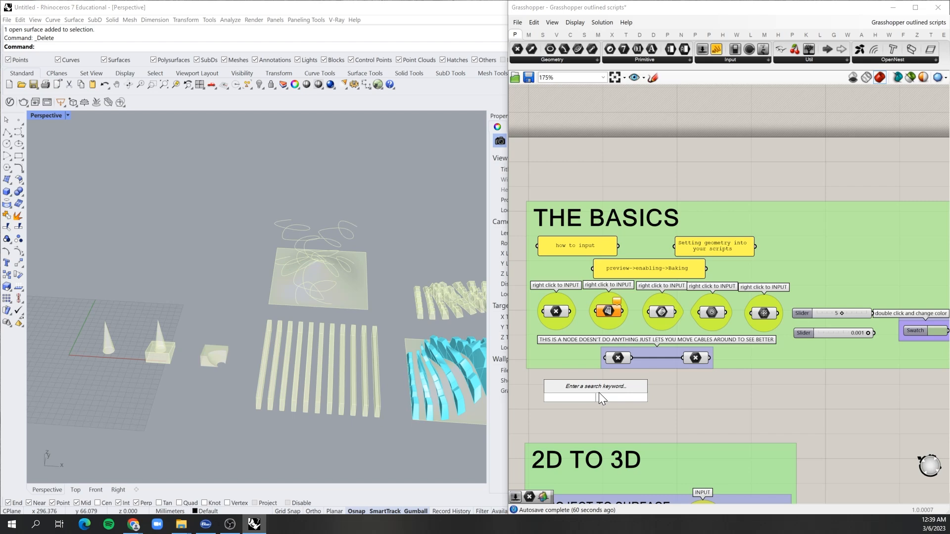
type("surface")
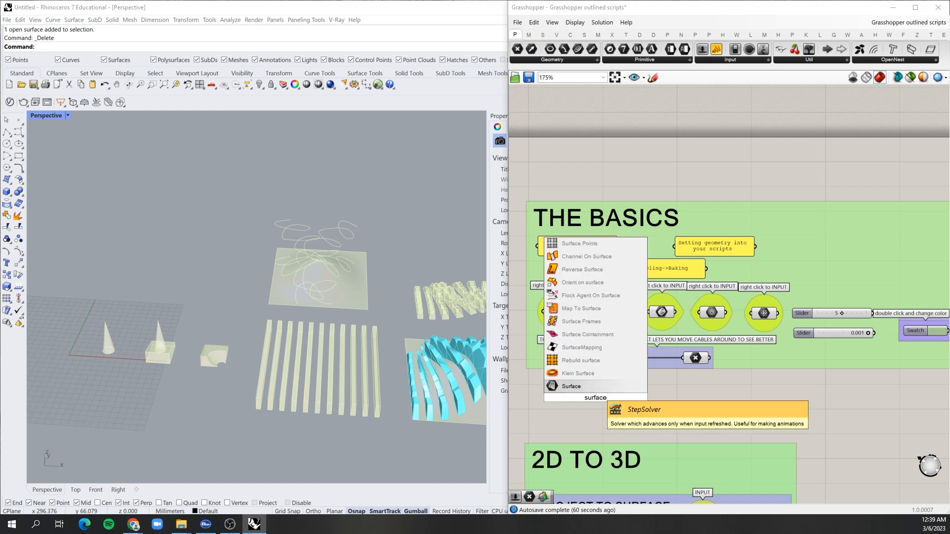
key("Return")
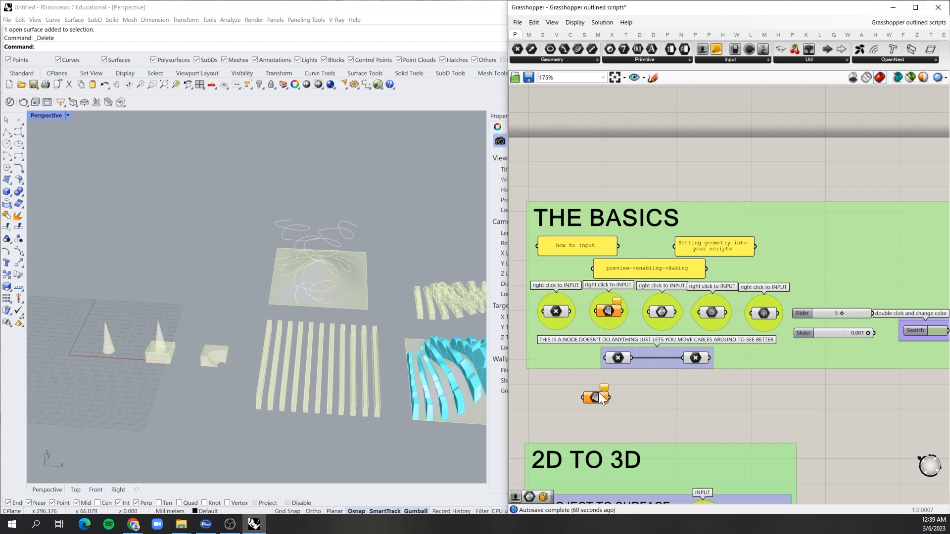
double_click(657, 403)
type("geometry")
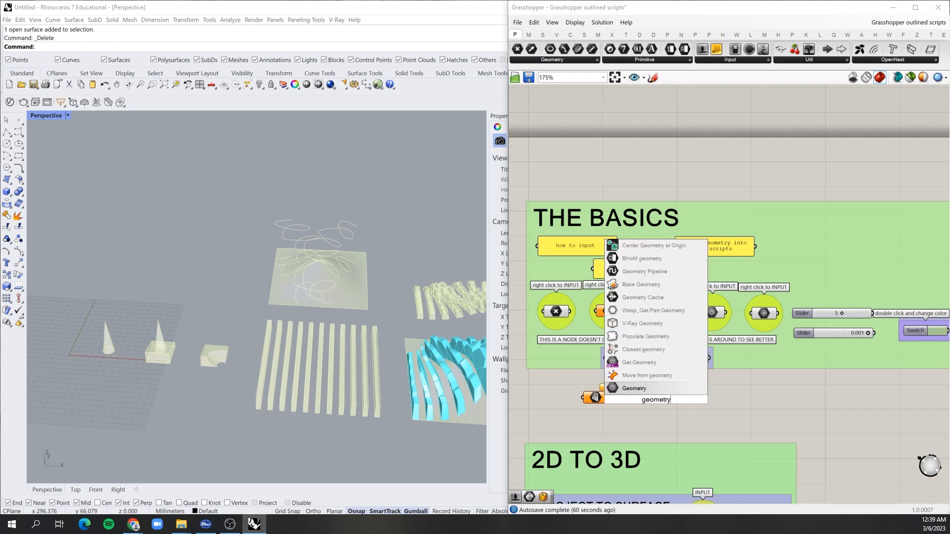
key("Return")
Add a Mesh and a Brep parameter component beside the Geometry component and select the row of new components
double_click(698, 396)
type("mesh")
key("Return")
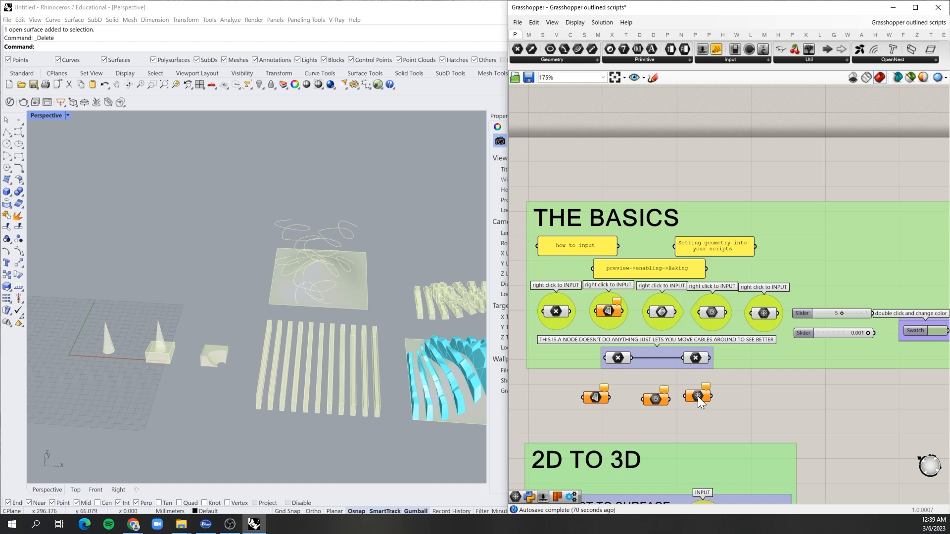
double_click(758, 395)
type("surface")
key("Return")
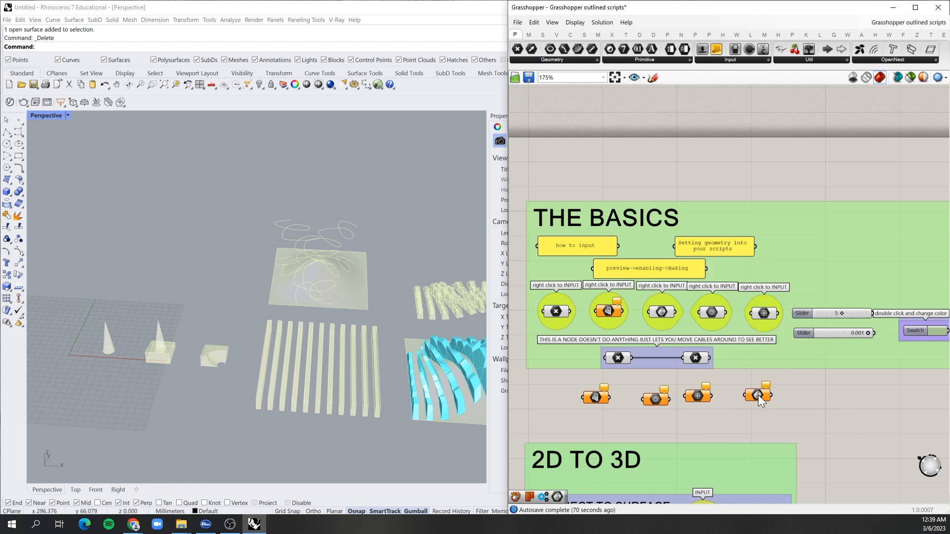
left_click_drag(785, 382, 545, 410)
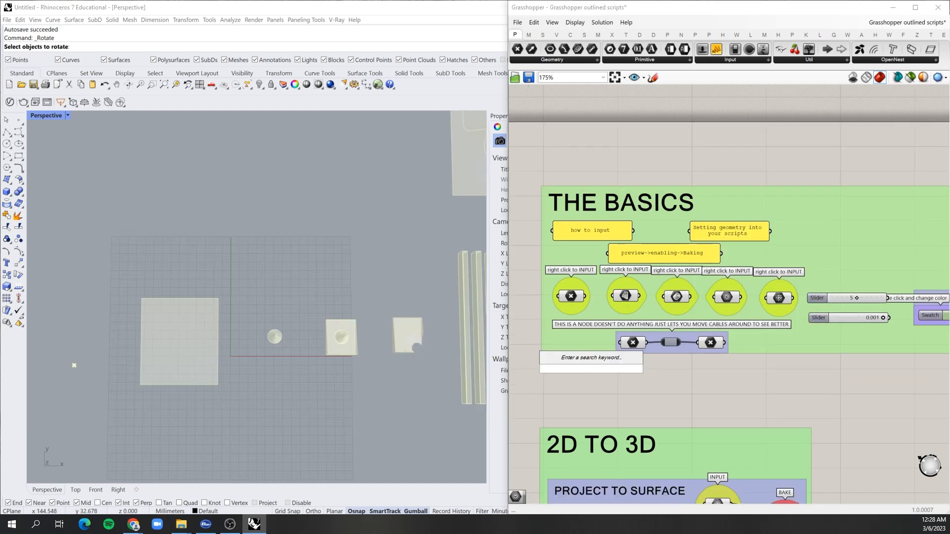
Add a Point component below THE BASICS group and set one point in it, placed just outside the flat square surface
type("point")
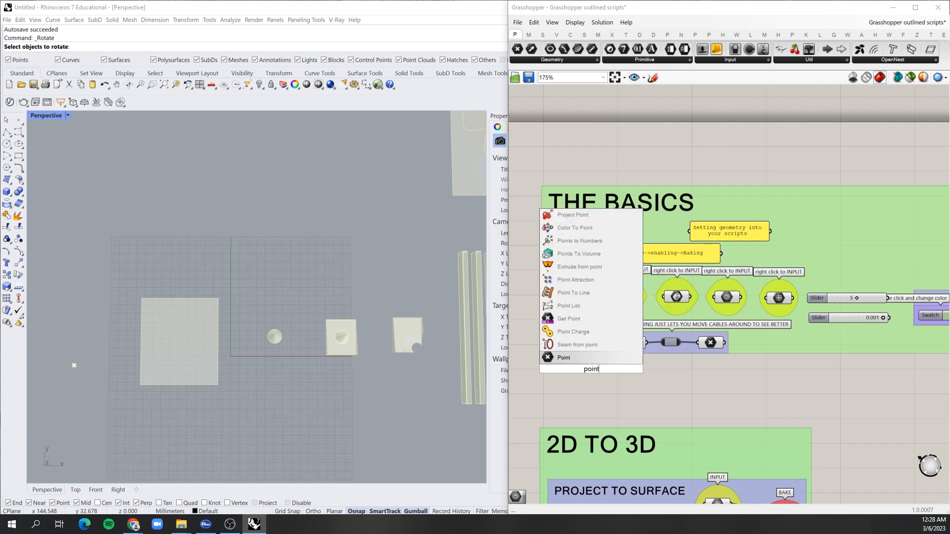
key("Return")
mouse_move(591, 369)
left_mouse_down()
mouse_move(571, 316)
mouse_move(573, 371)
left_mouse_up()
right_click(575, 367)
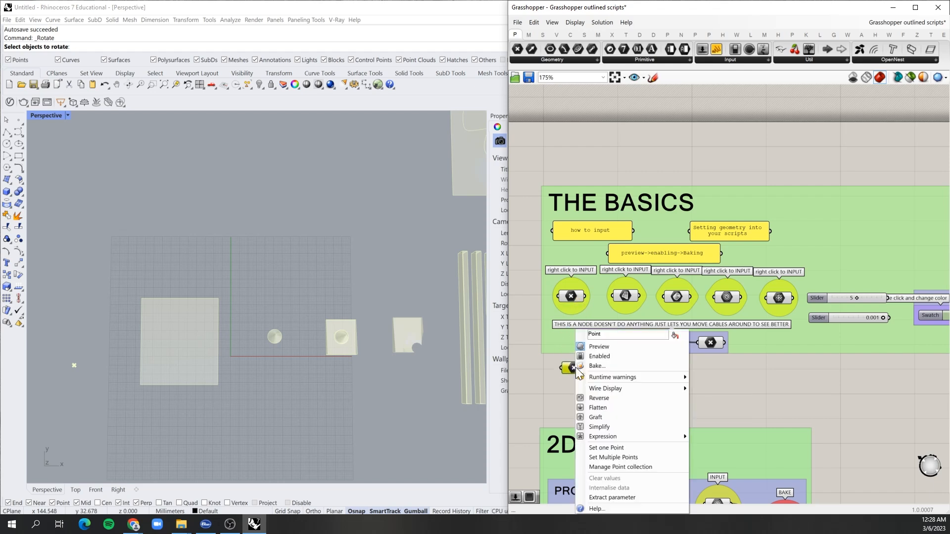
left_click(612, 450)
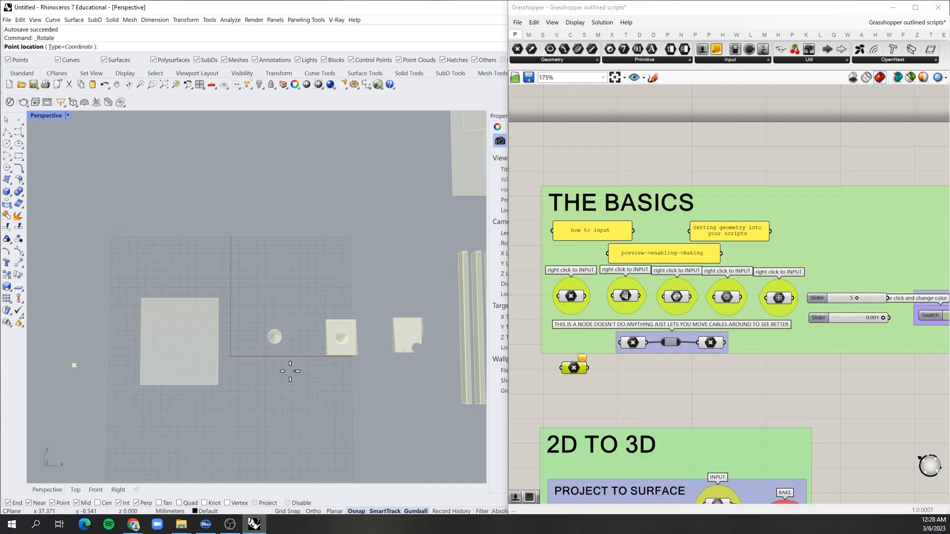
left_click(98, 343)
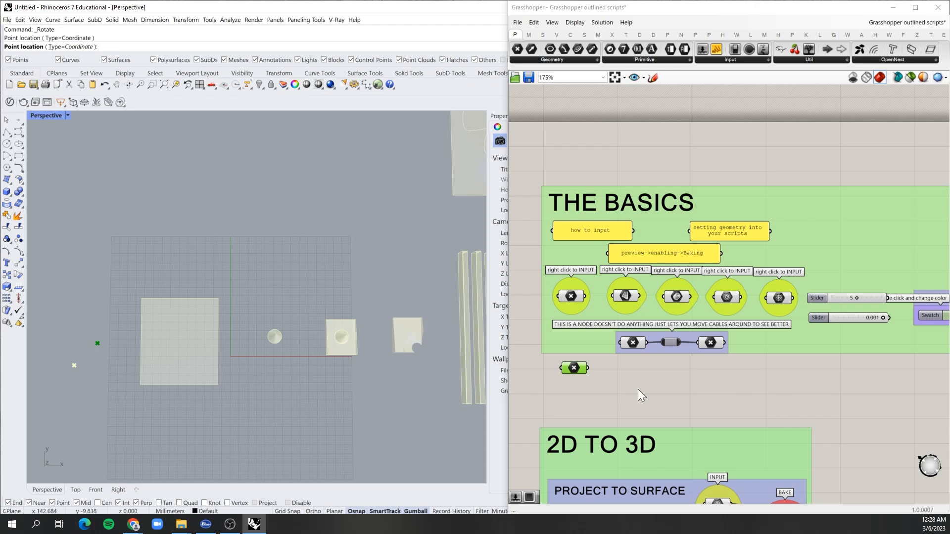
Set multiple points in the new Point component, placing nine scattered points beside the flat square surface
right_click(571, 368)
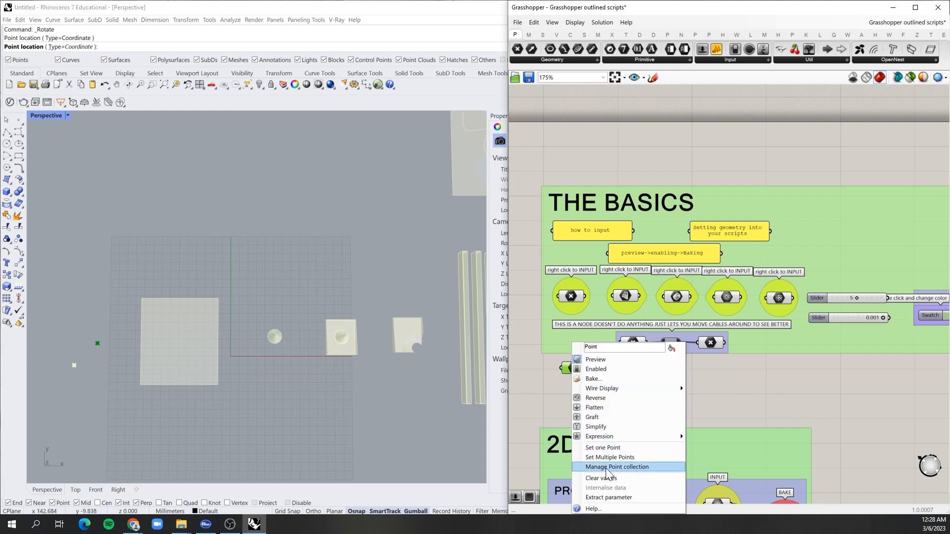
left_click(607, 460)
left_click(78, 319)
left_click(102, 311)
left_click(110, 330)
left_click(108, 349)
left_click(129, 359)
left_click(113, 371)
left_click(81, 376)
left_click(91, 388)
left_click(102, 390)
key("Return")
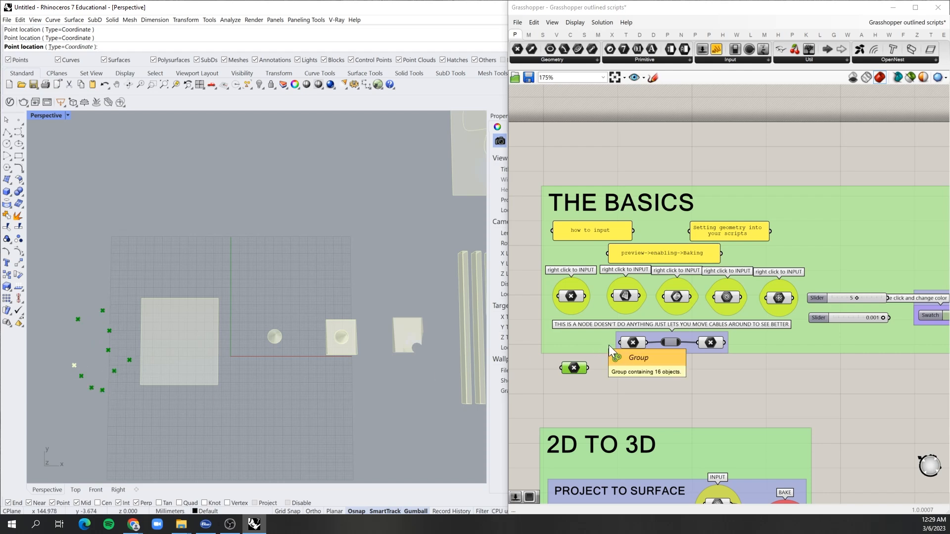
Move the point stored in THE BASICS group's Point component a short distance in the positive Y direction
left_click(633, 377)
left_click(572, 369)
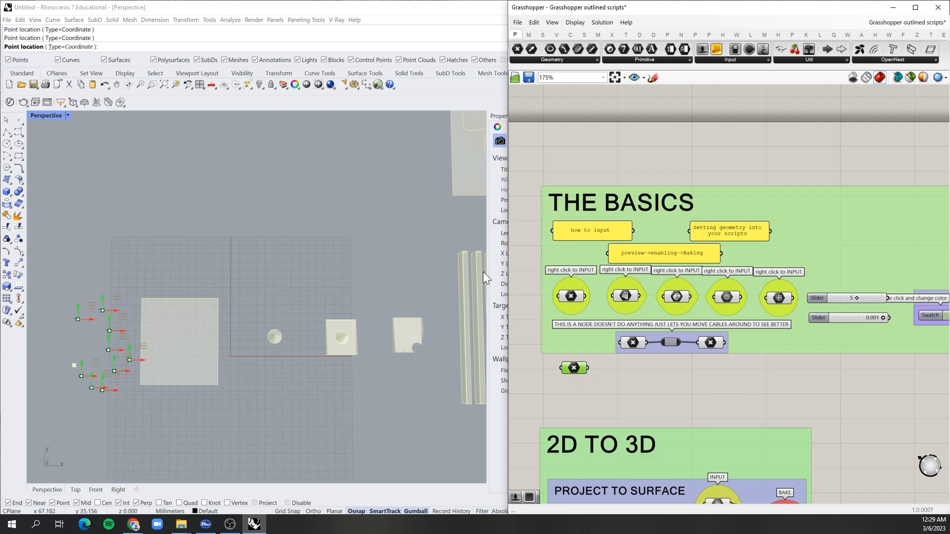
left_click(574, 299)
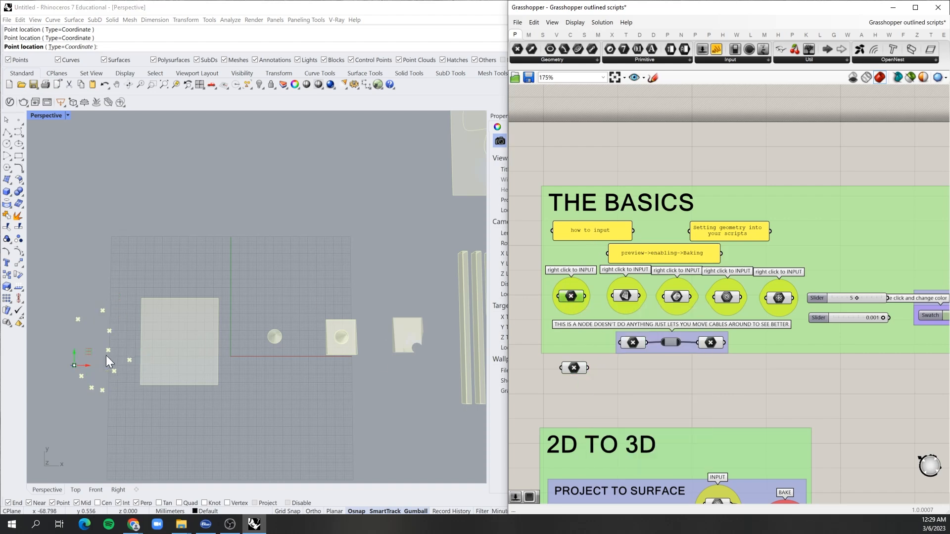
left_click_drag(74, 355, 76, 339)
Move two of the points stored in the new Point component to different positions in the viewport
left_click(574, 368)
left_click_drag(80, 315, 66, 338)
left_click_drag(104, 295, 108, 257)
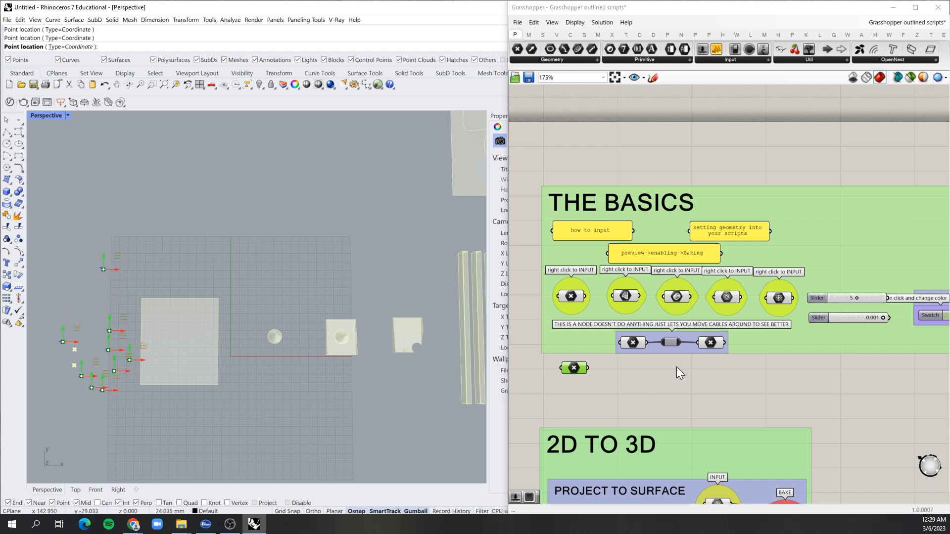
Delete the extra Point component below THE BASICS group
left_click(574, 377)
left_click(573, 366)
key("Delete")
Inspect the surface referenced by THE BASICS group's Surface component and its options for setting surfaces
left_click(625, 297)
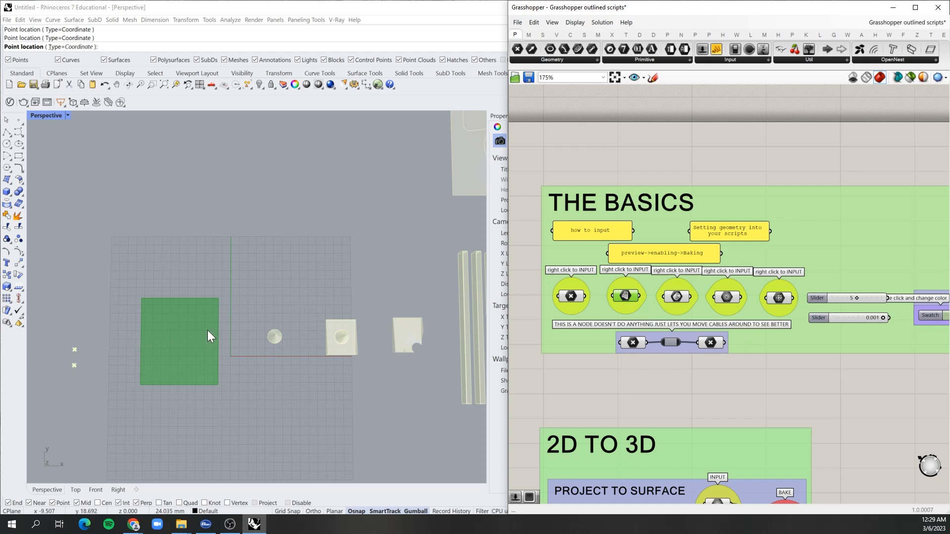
right_click(628, 295)
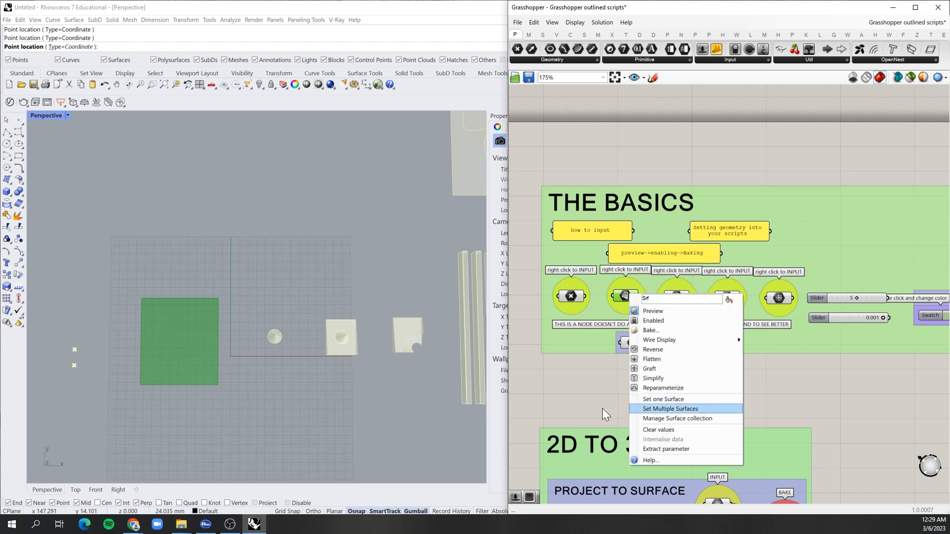
left_click(204, 267)
Create an irregular four-corner surface overlapping the flat square surface in the Perspective viewport and select it
left_click(7, 180)
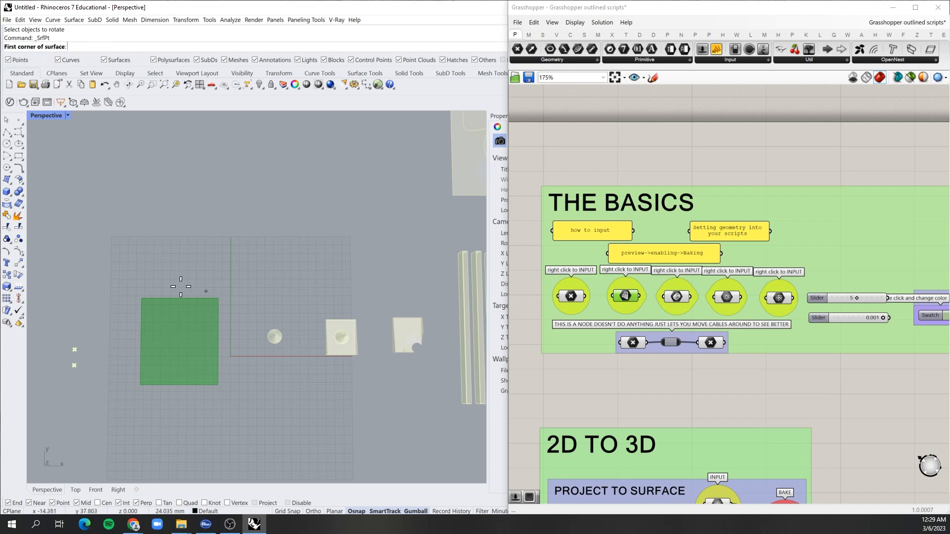
left_click(160, 306)
left_click(229, 289)
left_click(247, 336)
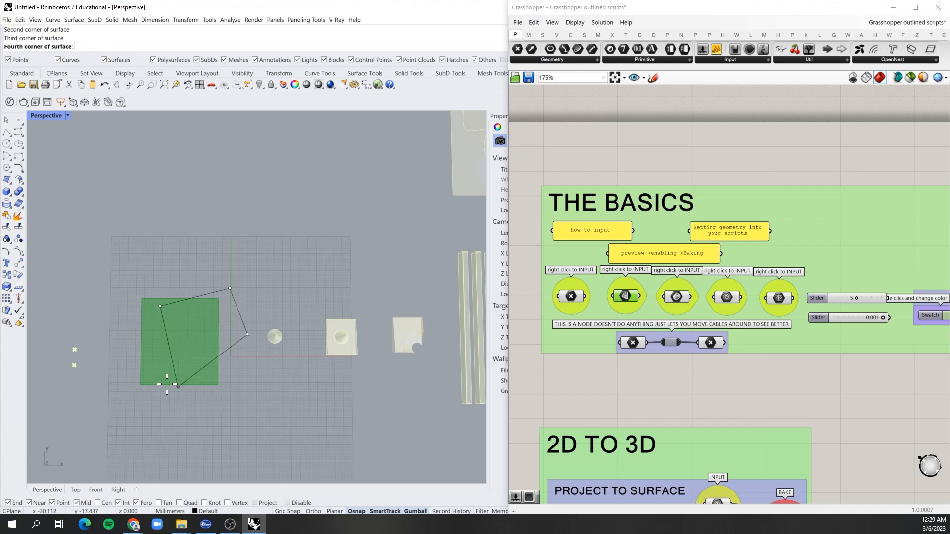
left_click(153, 380)
left_click(218, 353)
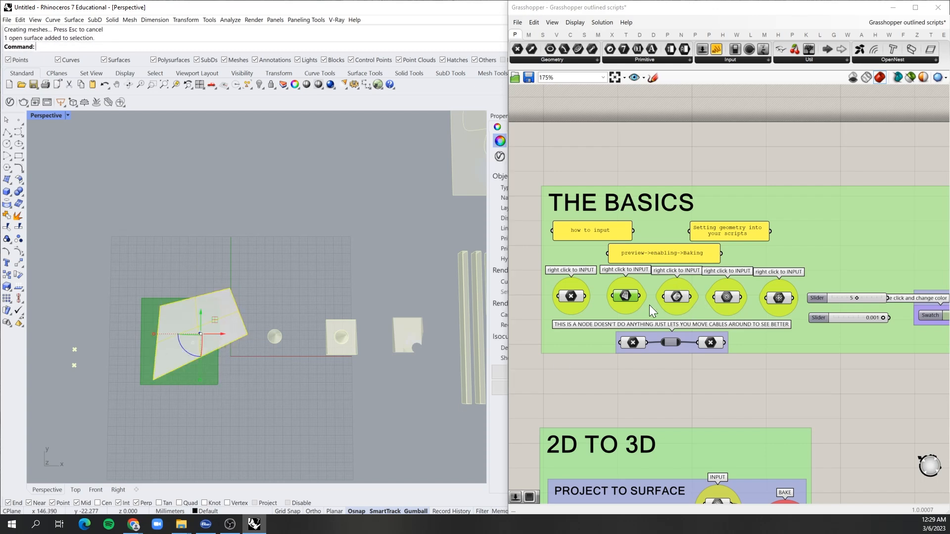
Set the selected irregular surface as the single surface referenced by THE BASICS group's Surface component
right_click(625, 299)
left_click(658, 399)
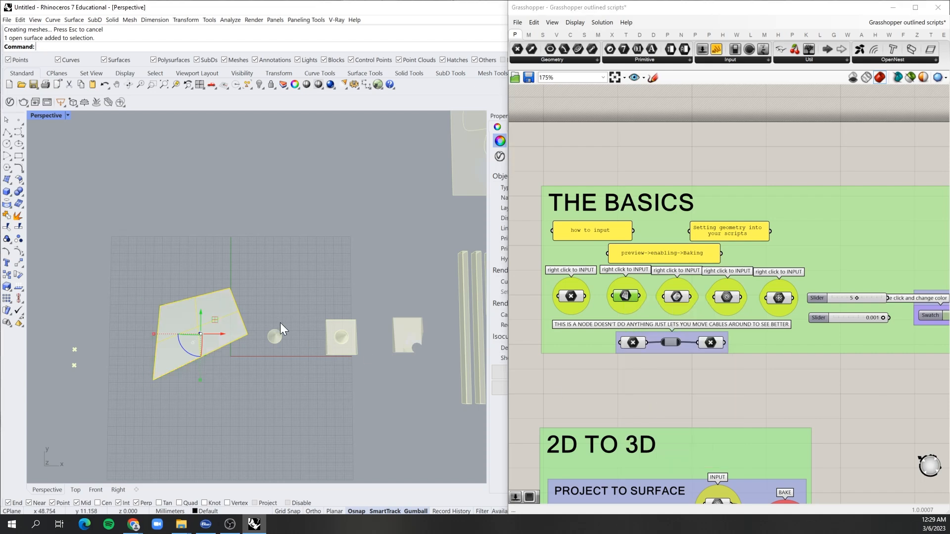
left_click(227, 242)
scroll(225, 304, "up", 6)
right_click_drag(221, 324, 204, 277)
Show the irregular surface's control points with SolidPtOn and raise one of its corners above the construction plane
left_click(206, 283)
type("SolidPtOn")
key("Return")
left_click(244, 270)
left_click_drag(242, 249, 248, 220)
right_click_drag(206, 222, 187, 251)
left_click(393, 265)
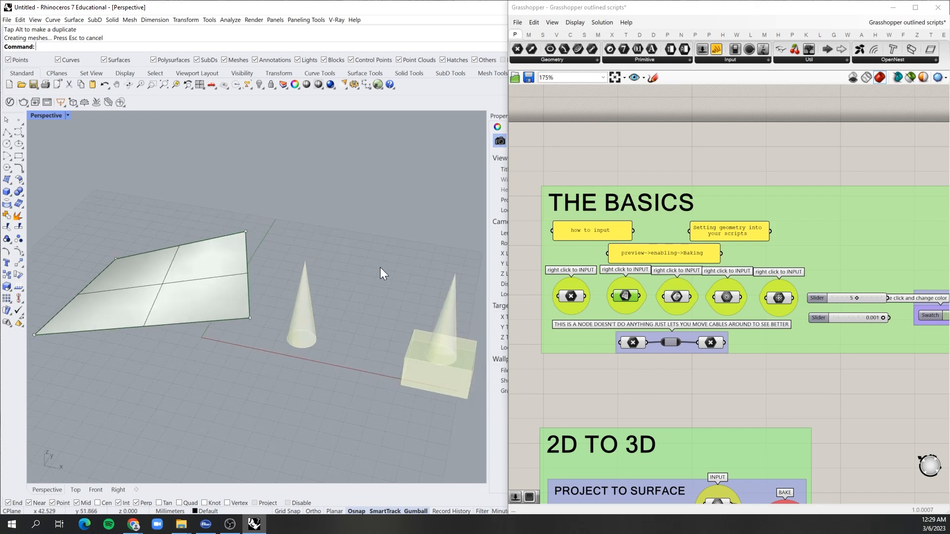
Hide the irregular surface in the Rhino viewport so only its Grasshopper preview is displayed
left_click(177, 251)
type("Hide")
key("Return")
right_click_drag(376, 297, 274, 280)
scroll(258, 302, "up", 4)
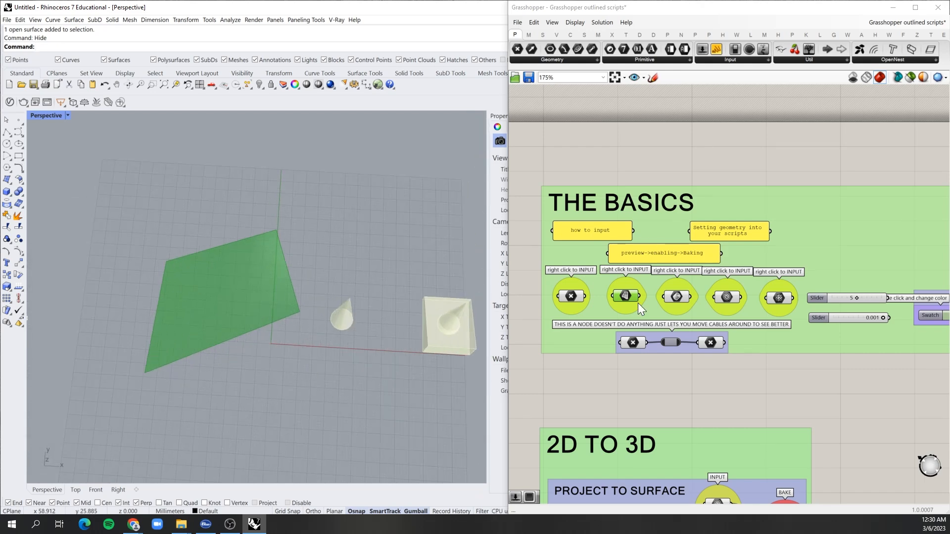
Try to internalise the Surface component's data and check the same option on the Geometry component
left_click(628, 317)
left_click(677, 296)
left_click(727, 297)
left_click(625, 292)
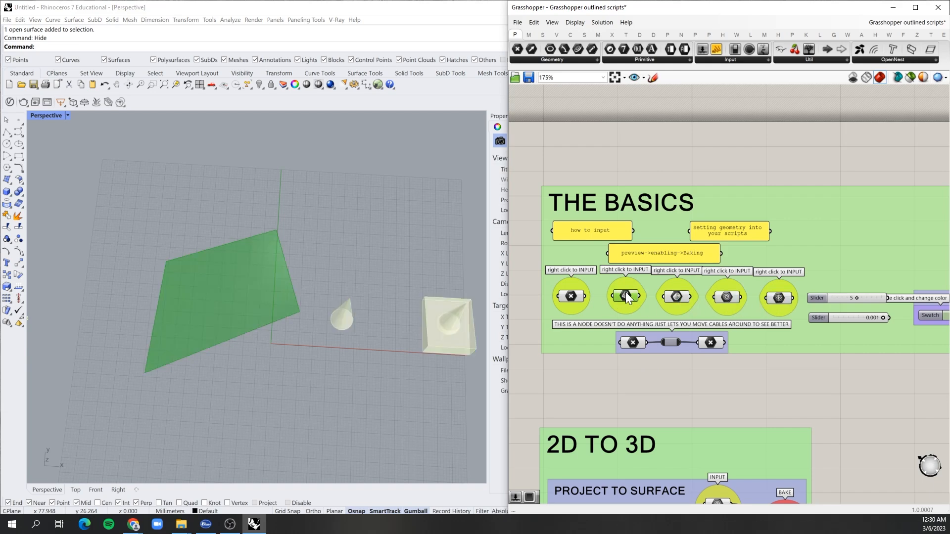
left_click_drag(626, 292, 624, 293)
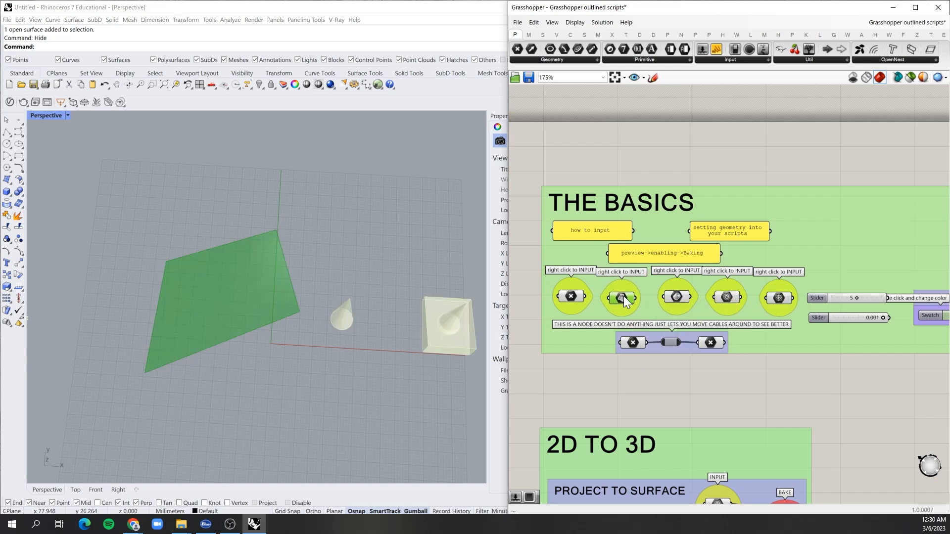
right_click(624, 296)
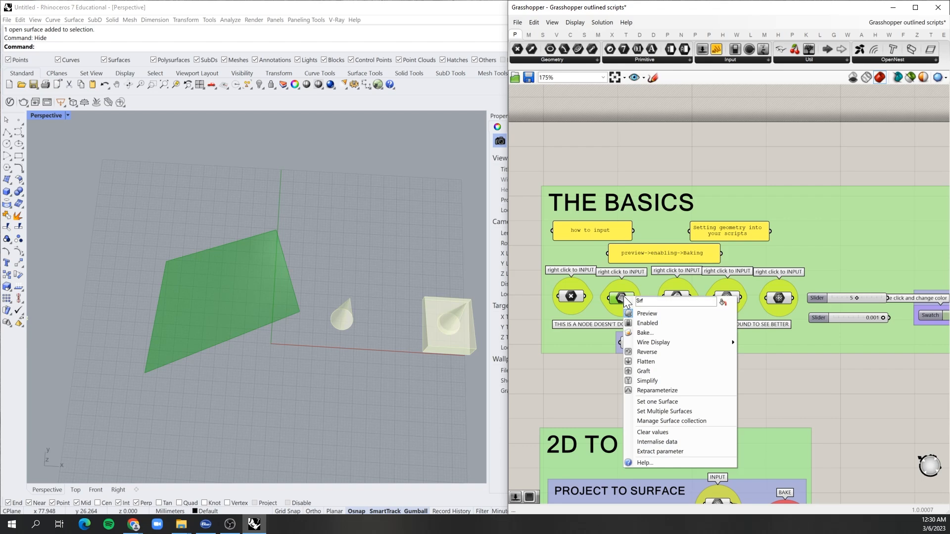
left_click(658, 443)
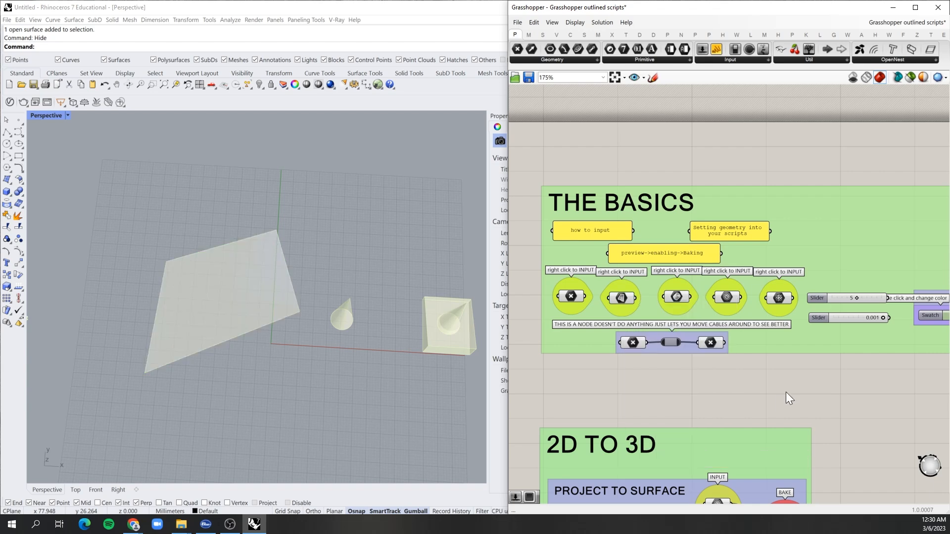
right_click(726, 295)
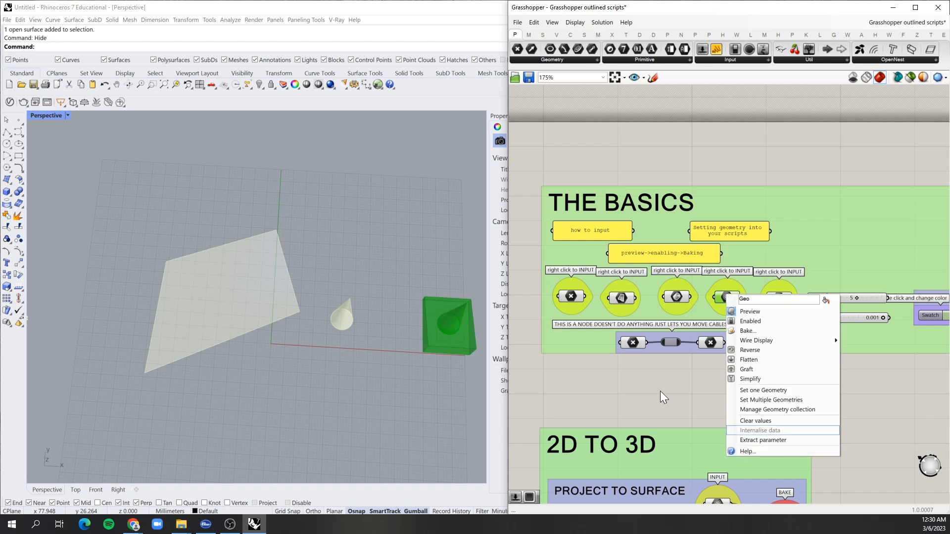
left_click(690, 331)
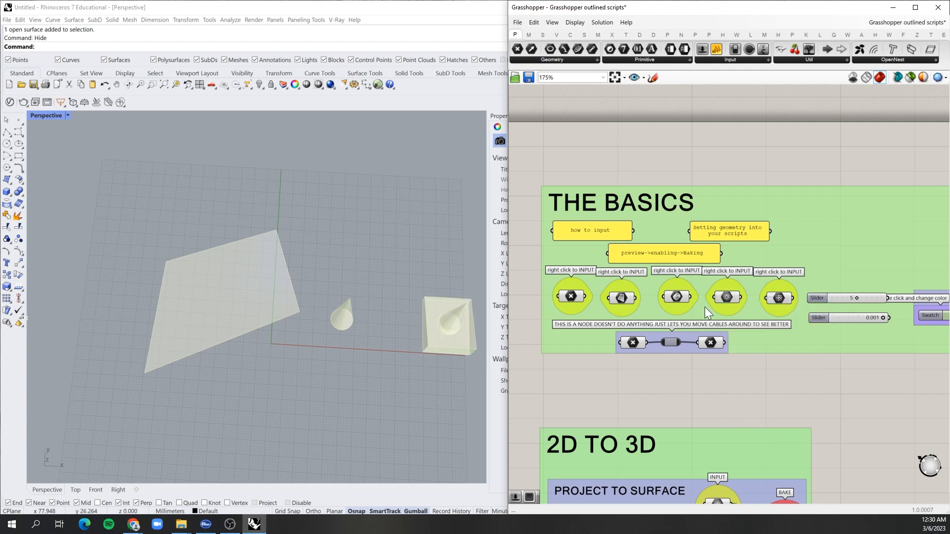
Try clearing the values stored in THE BASICS group's Surface component
right_click(621, 297)
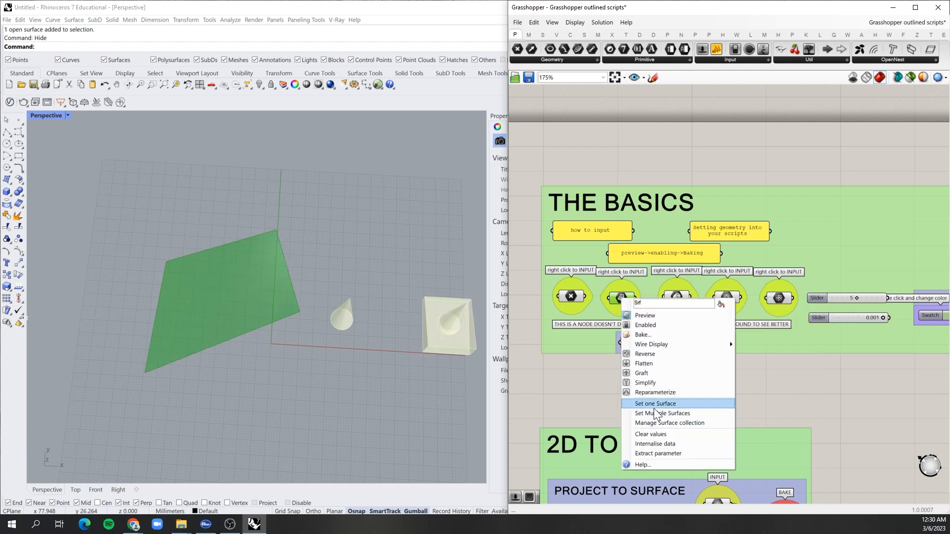
left_click(650, 434)
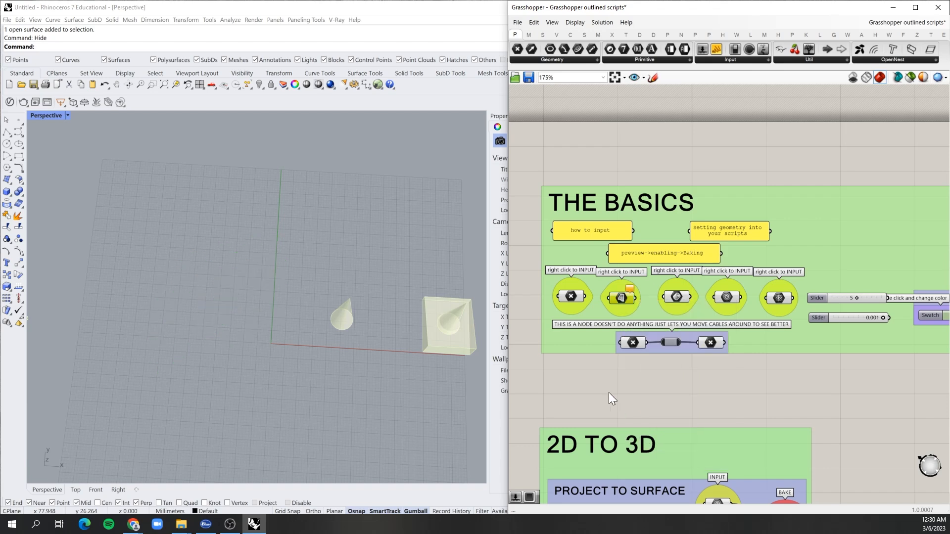
left_click_drag(622, 297, 628, 298)
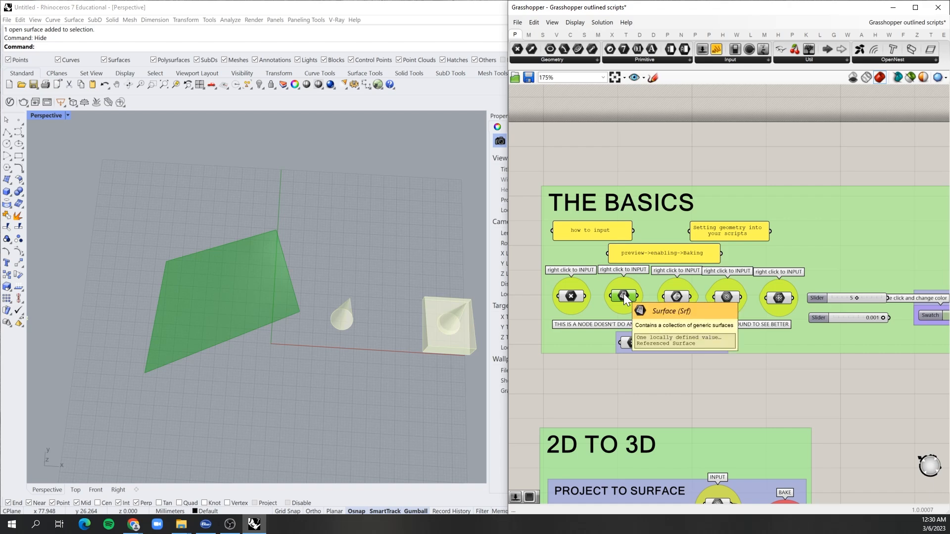
Bake the Surface component's surface with the default attributes, inspect the baked copy and delete it
right_click(624, 293)
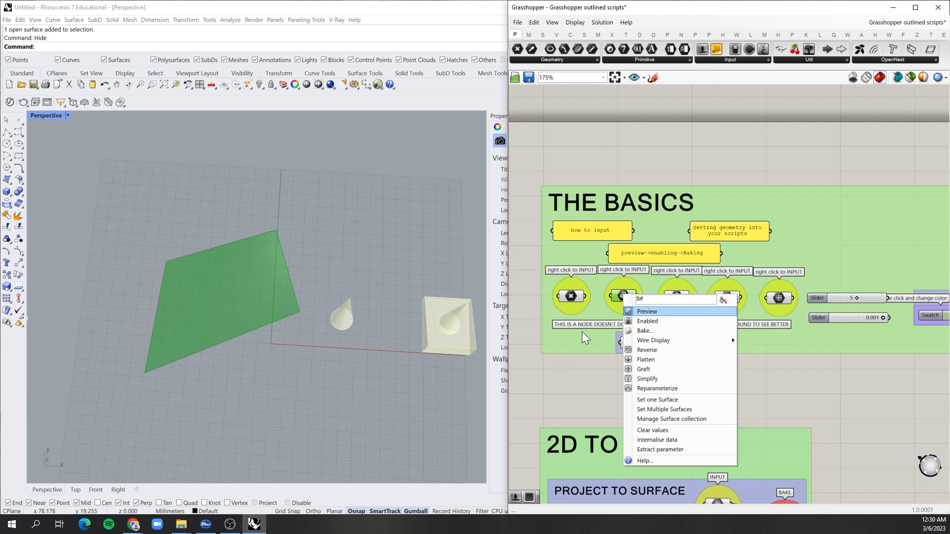
left_click(644, 331)
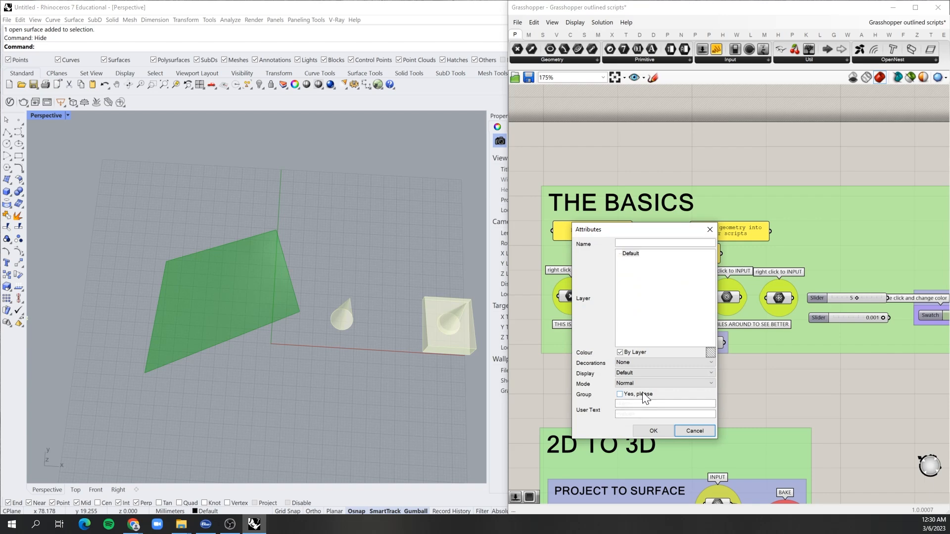
left_click(654, 430)
right_click_drag(277, 305, 245, 299)
left_click(246, 299)
scroll(270, 290, "down", 5)
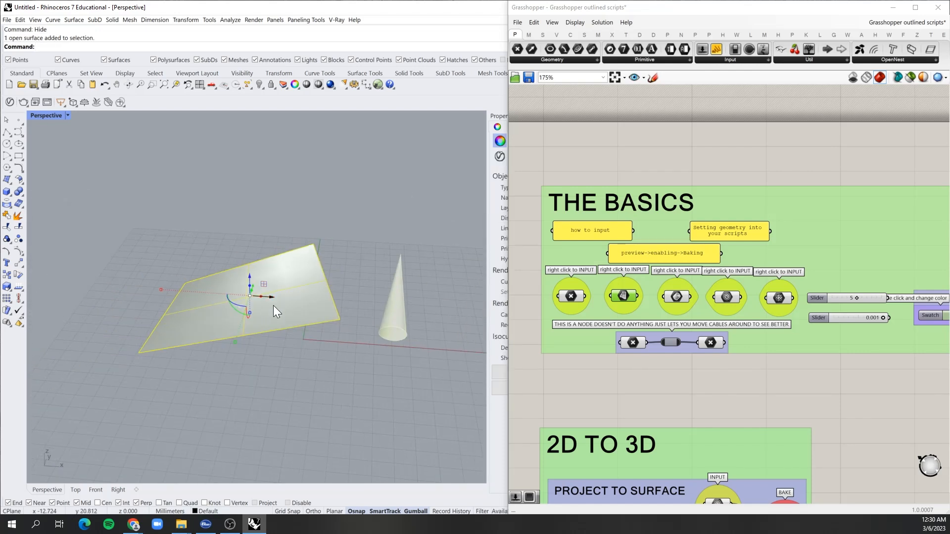
left_click(635, 420)
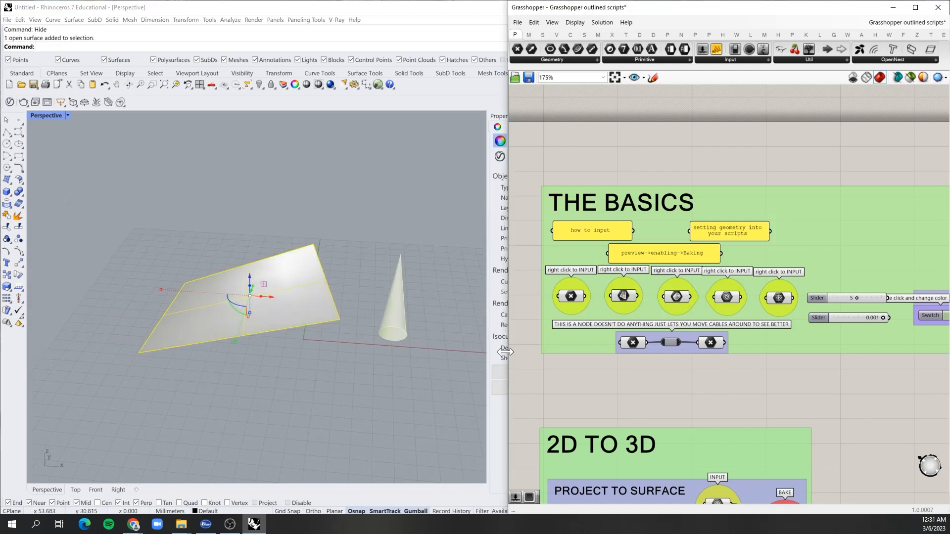
left_click(677, 296)
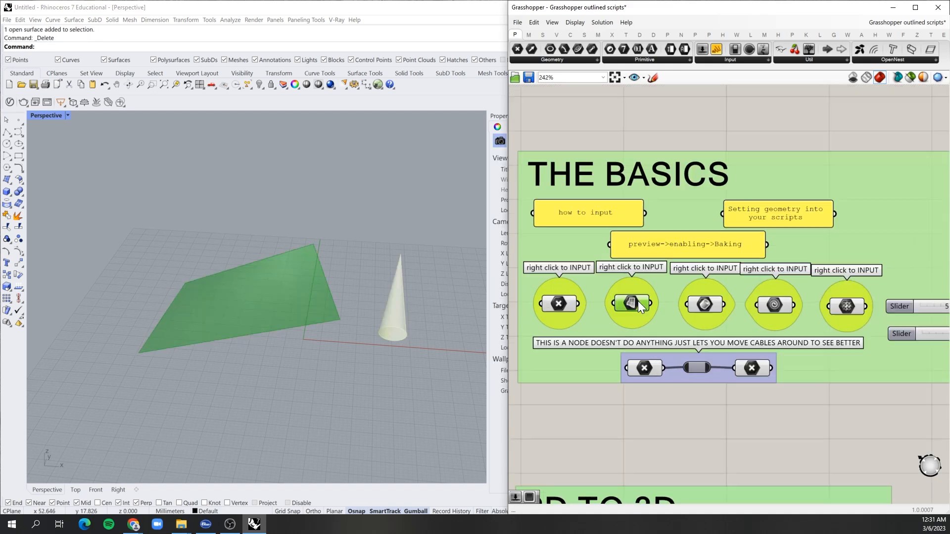
Bring back only the hidden irregular surface with ShowSelected, leaving the other hidden objects hidden
left_click(401, 333)
key("ctrl+shift+h")
left_click(316, 305)
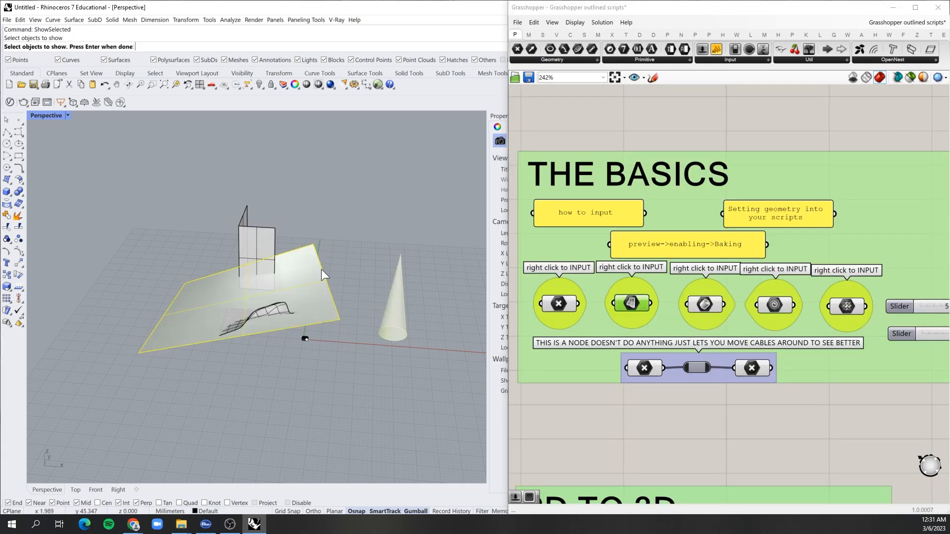
key("Return")
Delete the irregular surface referenced by the Surface component from the Rhino model
left_click(310, 288)
right_click_drag(334, 278, 339, 281)
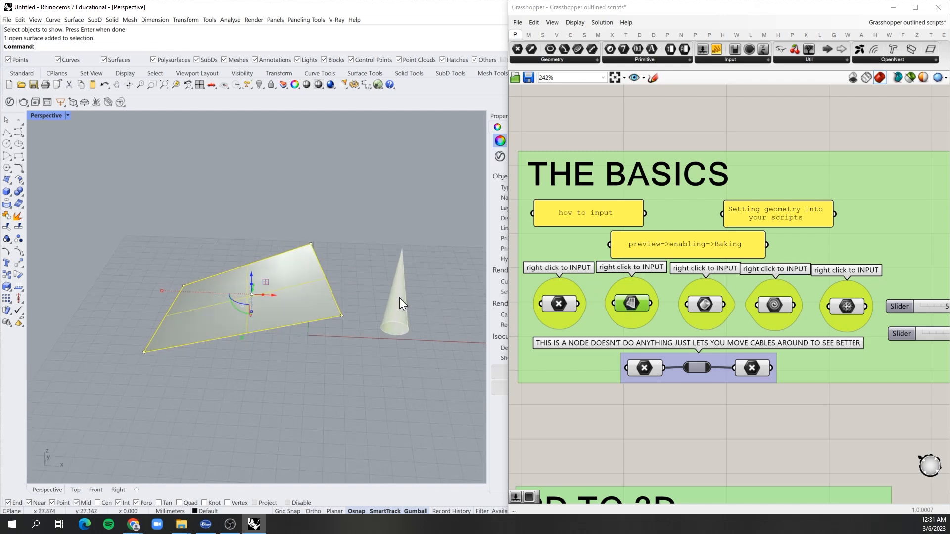
key("Delete")
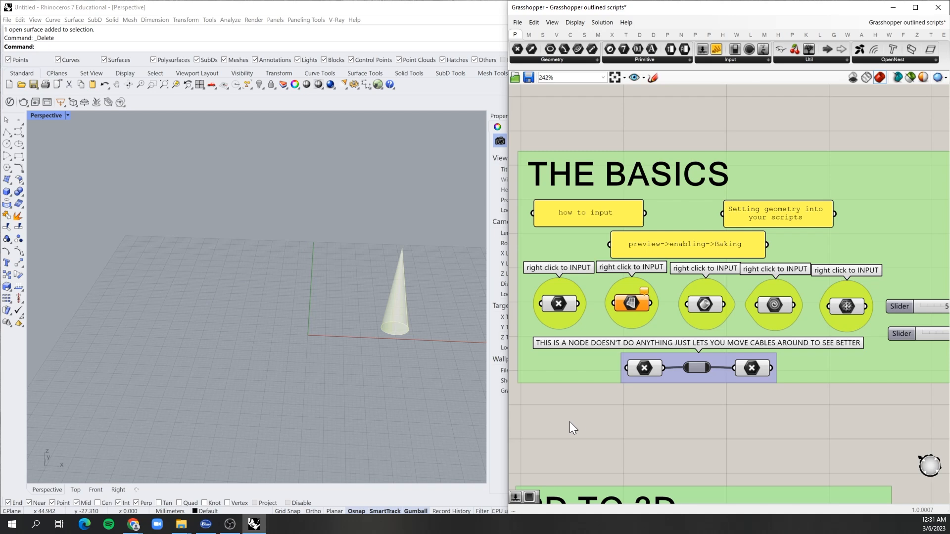
Turn off the preview of THE BASICS group's Point, Surface and Brep components together
scroll(613, 225, "down", 4)
scroll(667, 302, "up", 4)
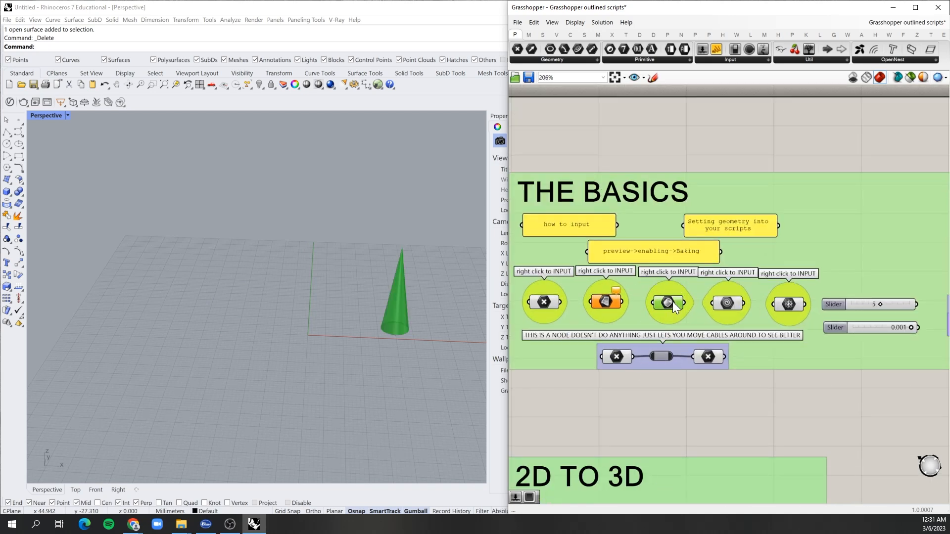
scroll(666, 302, "down", 3)
scroll(571, 327, "up", 2)
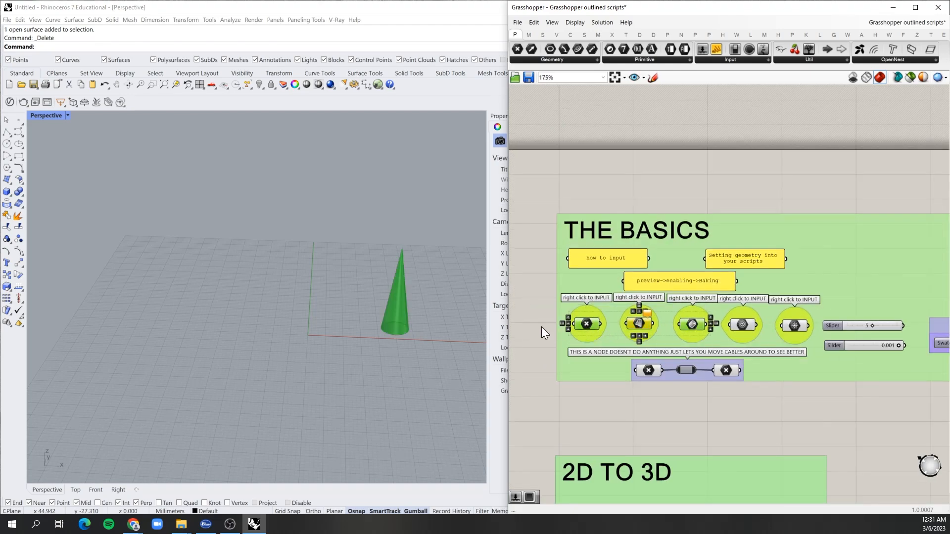
scroll(568, 322, "up", 2)
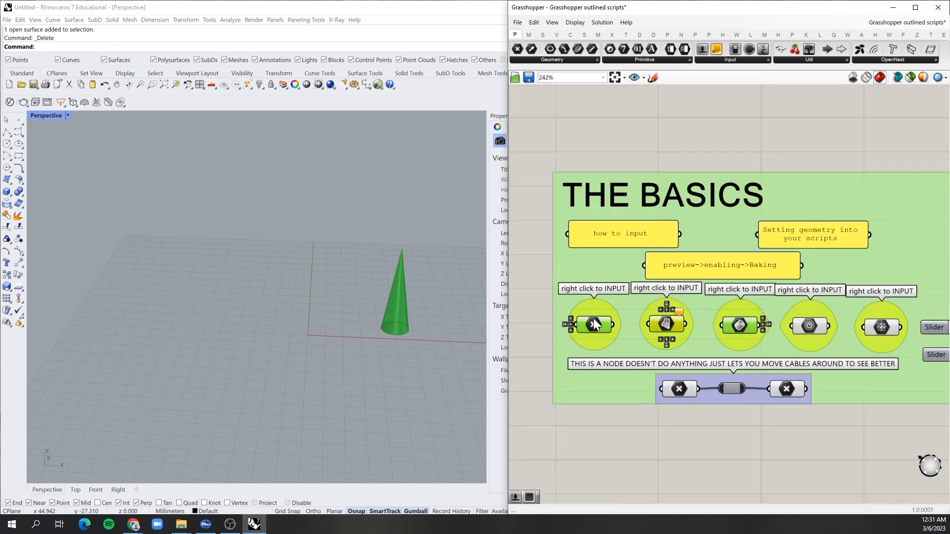
right_click(542, 304)
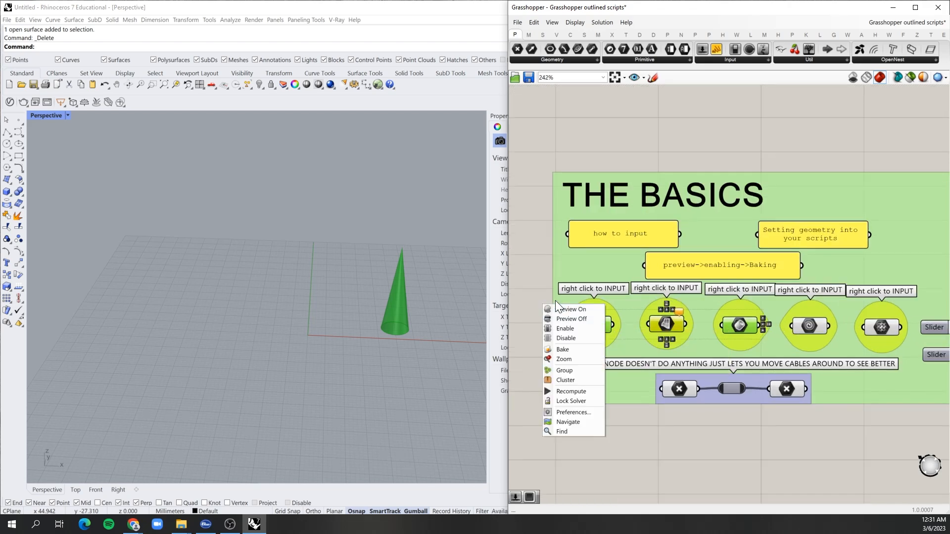
left_click(568, 318)
scroll(589, 322, "down", 2)
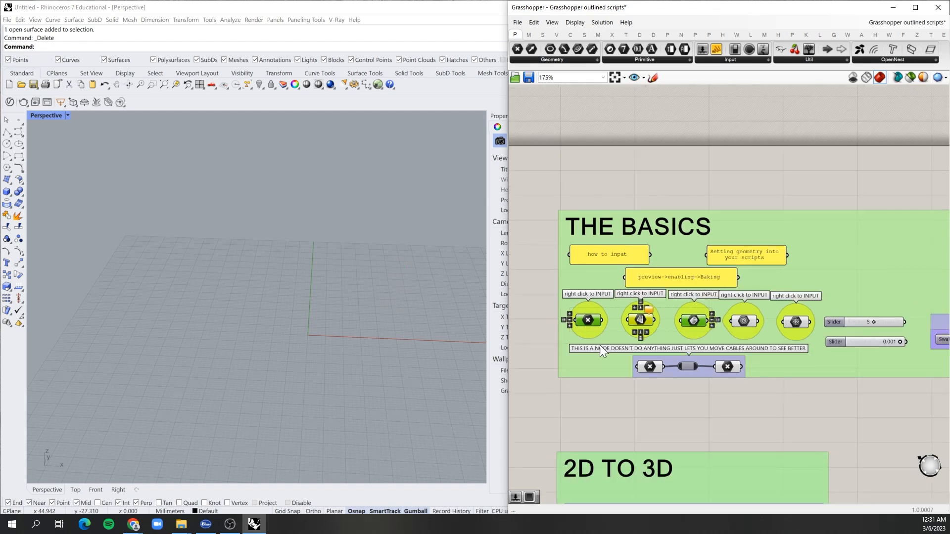
scroll(797, 337, "up", 2)
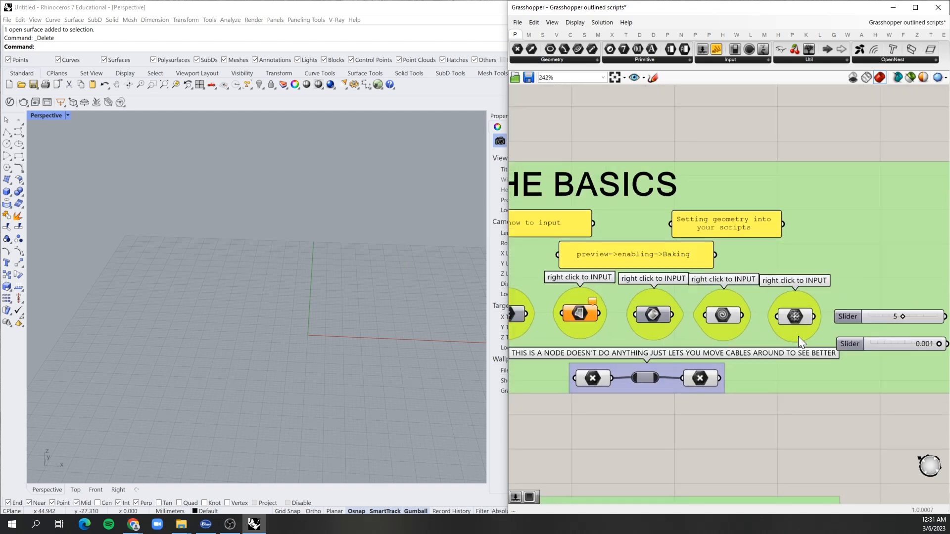
Disable the Geometry component in THE BASICS group
right_click(765, 417)
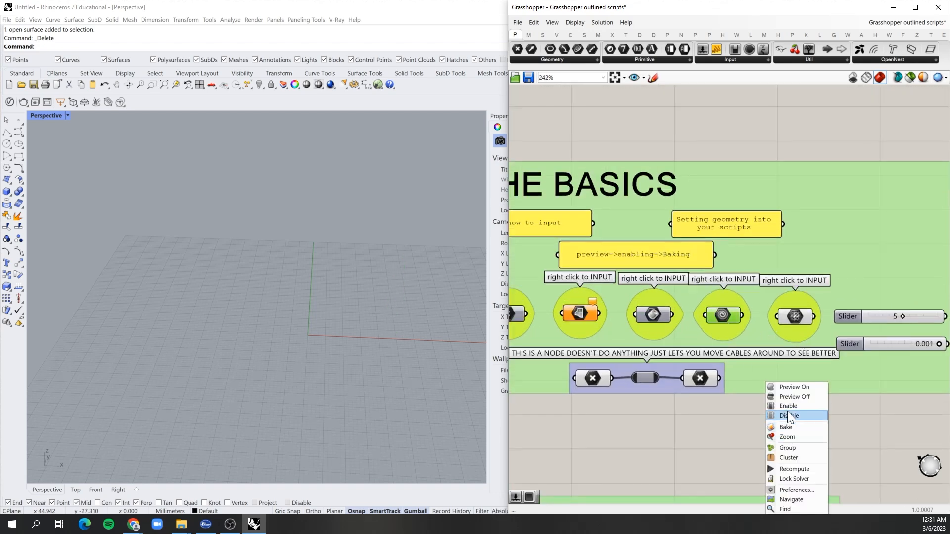
left_click(789, 436)
scroll(750, 335, "down", 2)
scroll(747, 314, "up", 2)
scroll(741, 327, "down", 2)
scroll(585, 310, "up", 1)
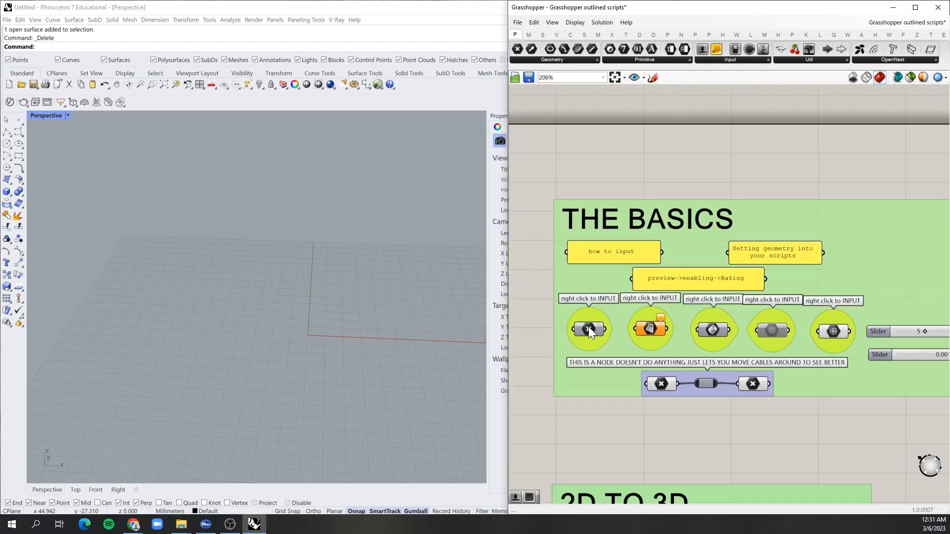
Turn the preview back on for the Point and Brep components in THE BASICS group
right_click(589, 326)
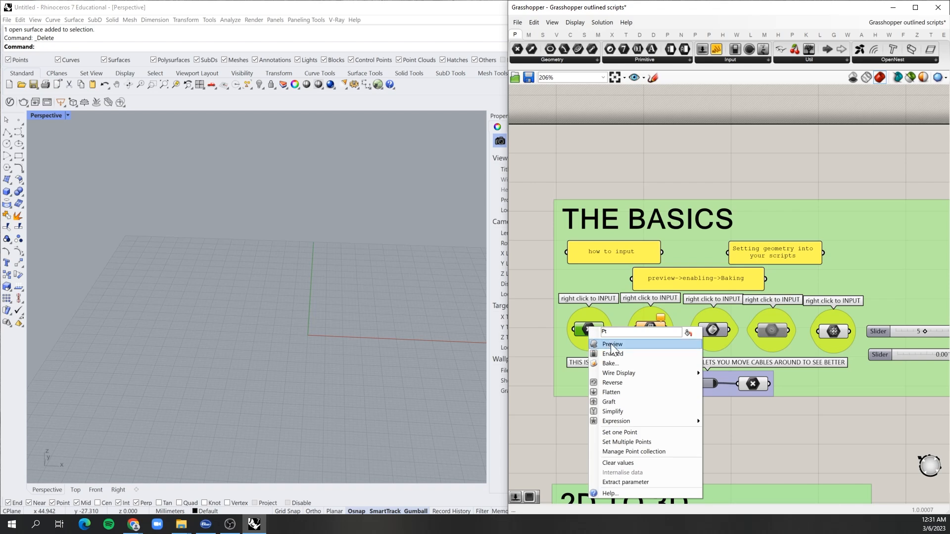
left_click(611, 344)
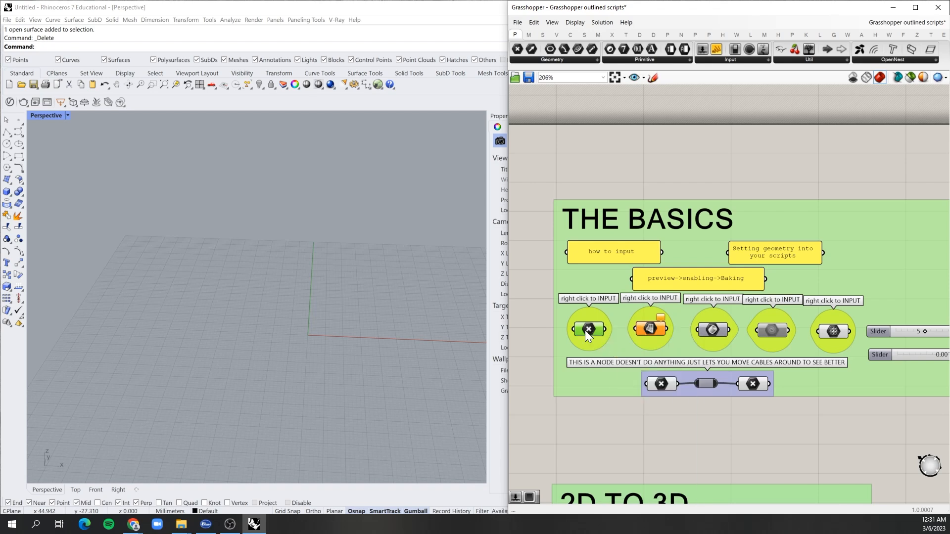
right_click(717, 331)
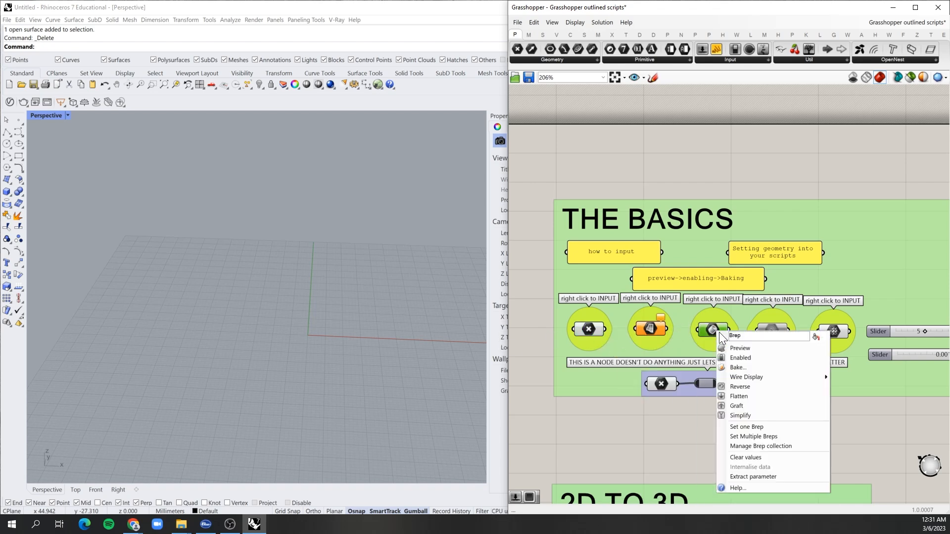
left_click(731, 348)
left_click(586, 368)
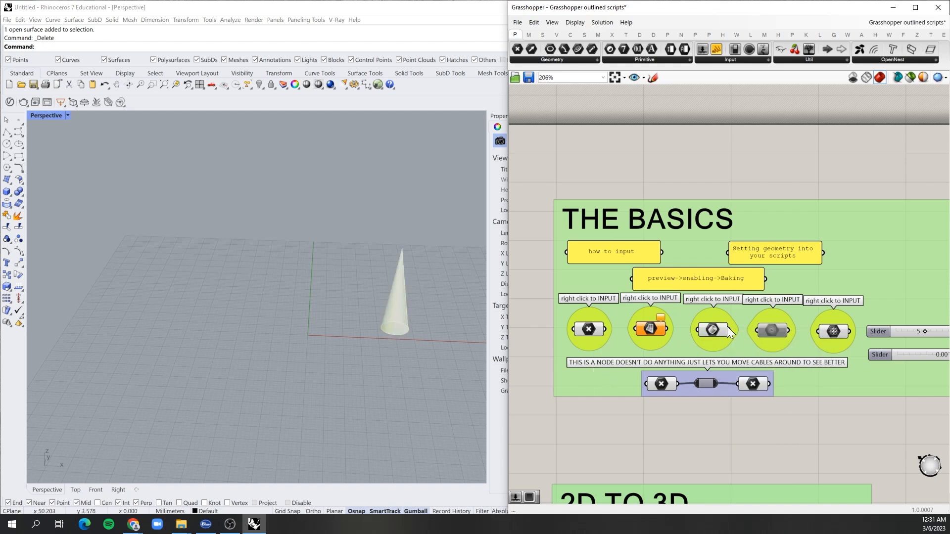
left_click(773, 329)
scroll(533, 271, "down", 5)
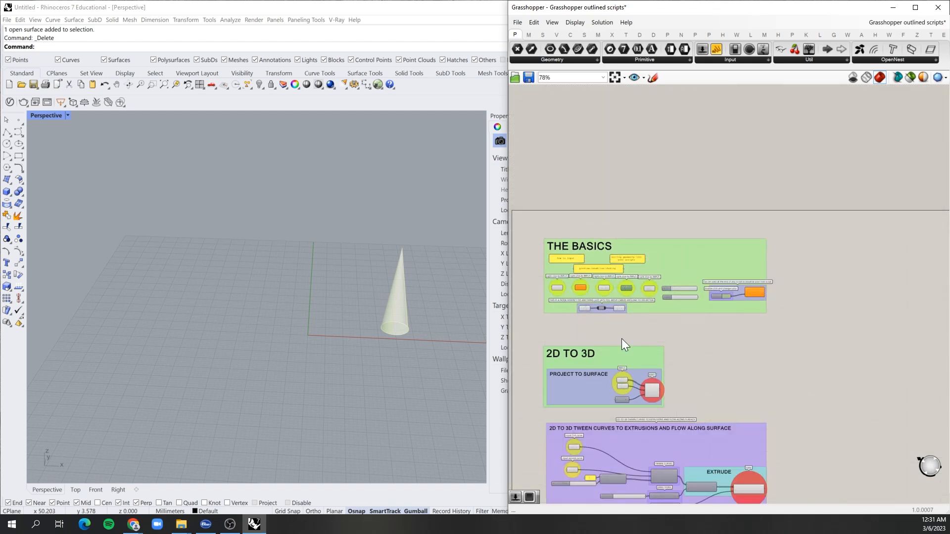
scroll(126, 381, "down", 6)
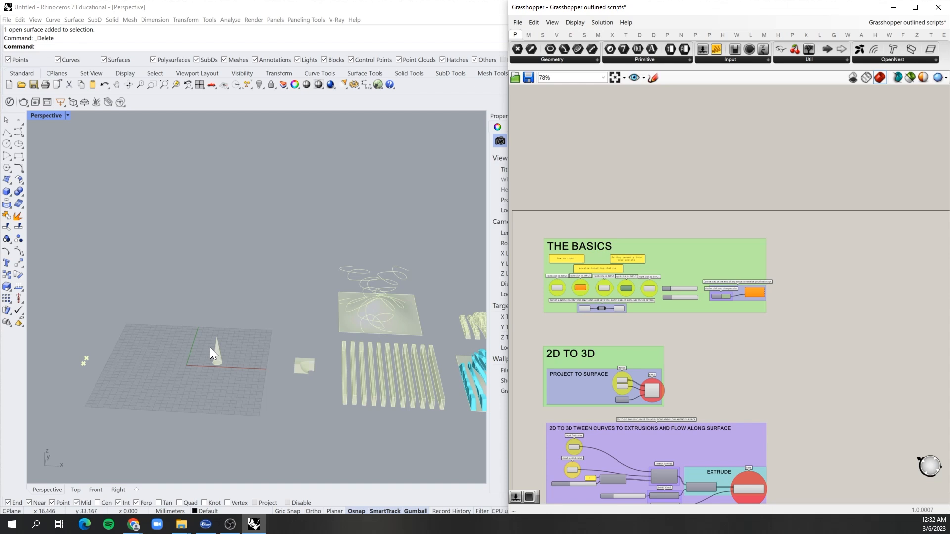
scroll(273, 349, "up", 5)
scroll(333, 375, "down", 2)
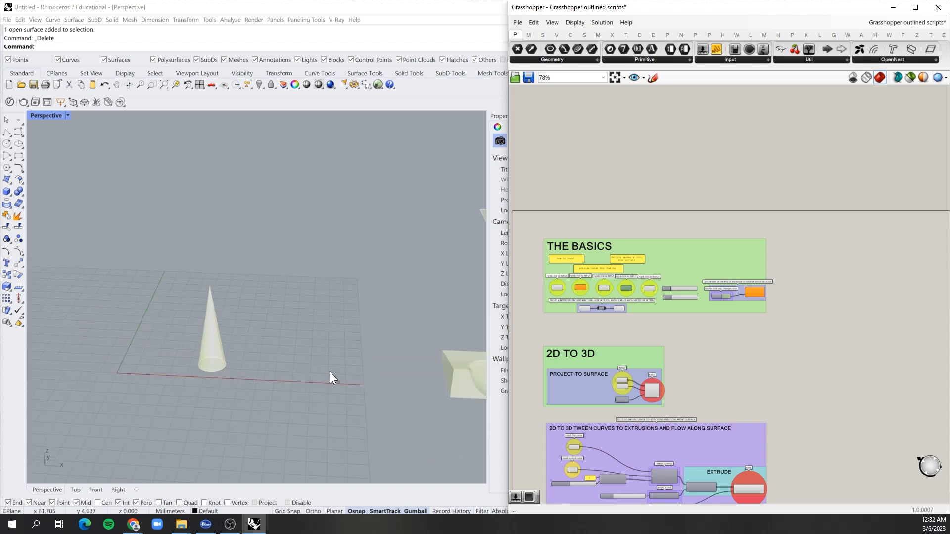
Inspect the input geometry of the PROJECT TO SURFACE script and the options of the Geometry component in THE BASICS group
scroll(209, 336, "down", 3)
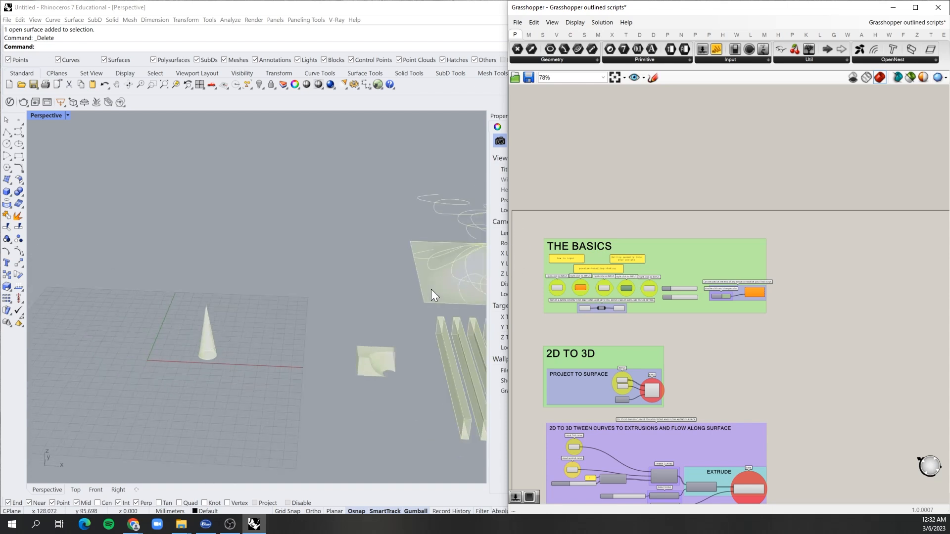
scroll(622, 384, "up", 4)
left_click_drag(589, 302, 637, 395)
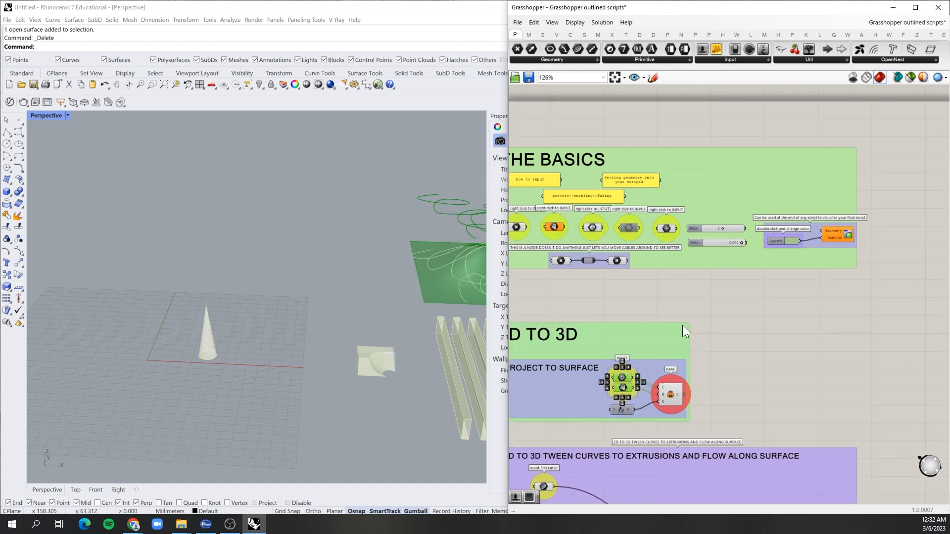
left_click(714, 399)
scroll(714, 399, "down", 2)
scroll(573, 269, "up", 5)
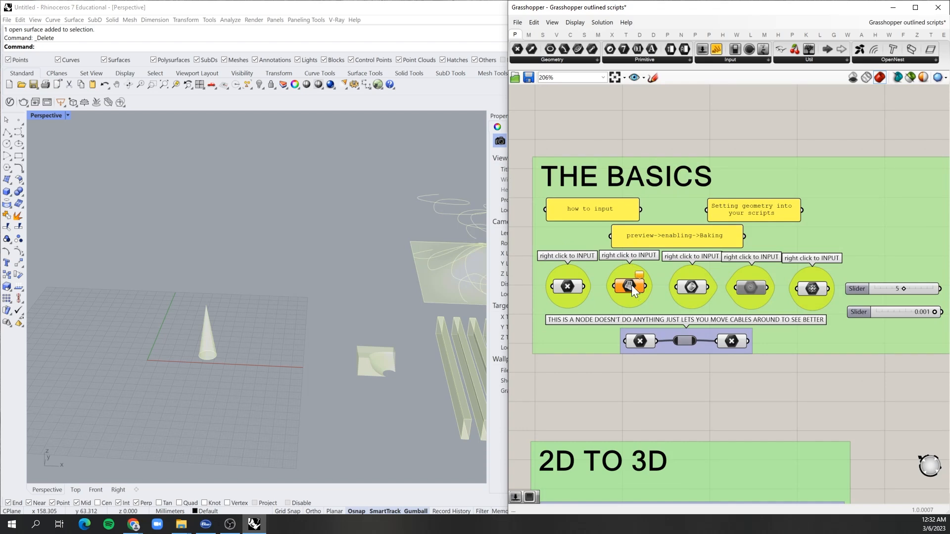
right_click(752, 285)
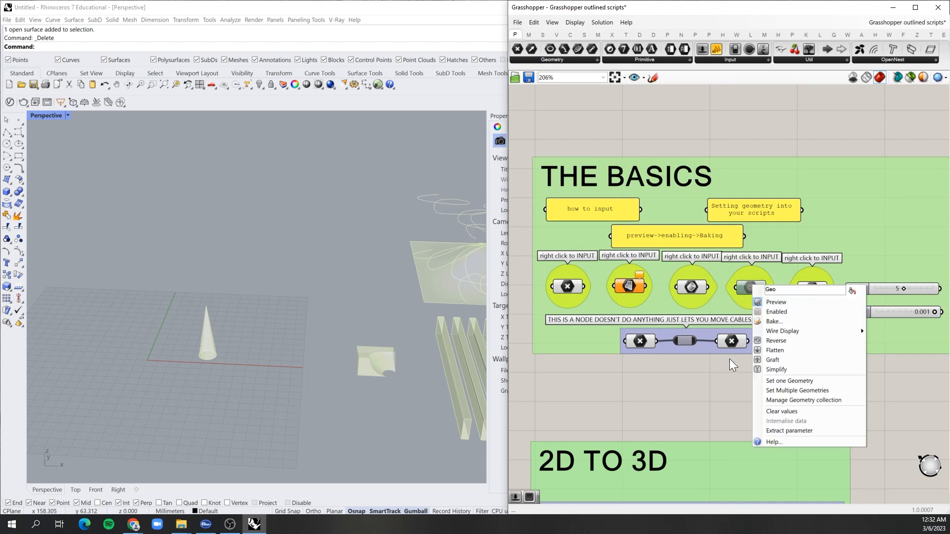
left_click(700, 379)
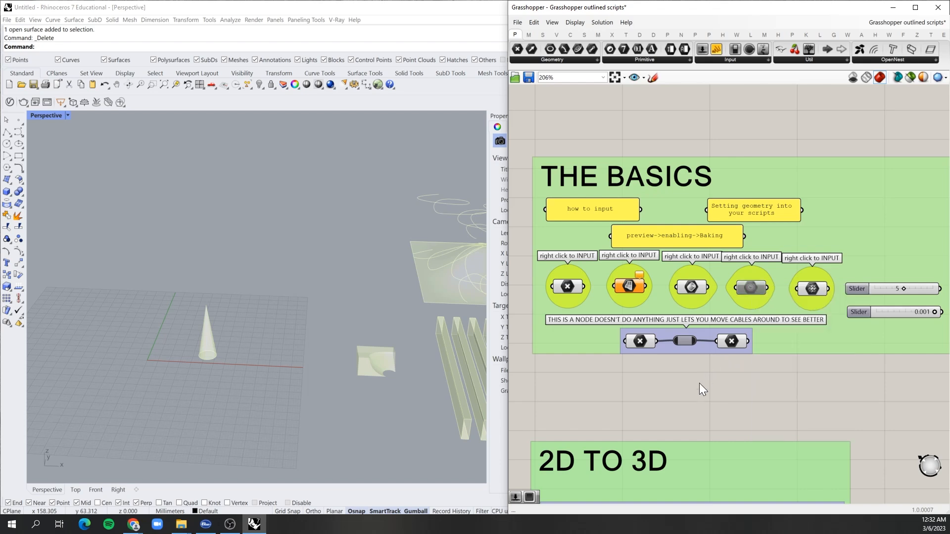
Disable the Project component marked BAKE in the PROJECT TO SURFACE group
scroll(666, 262, "down", 5)
scroll(685, 317, "up", 4)
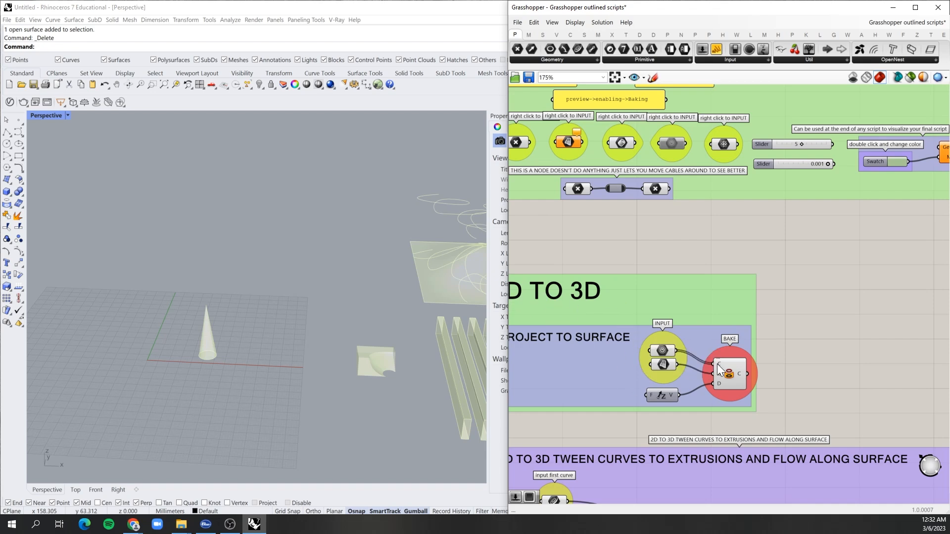
mouse_move(738, 381)
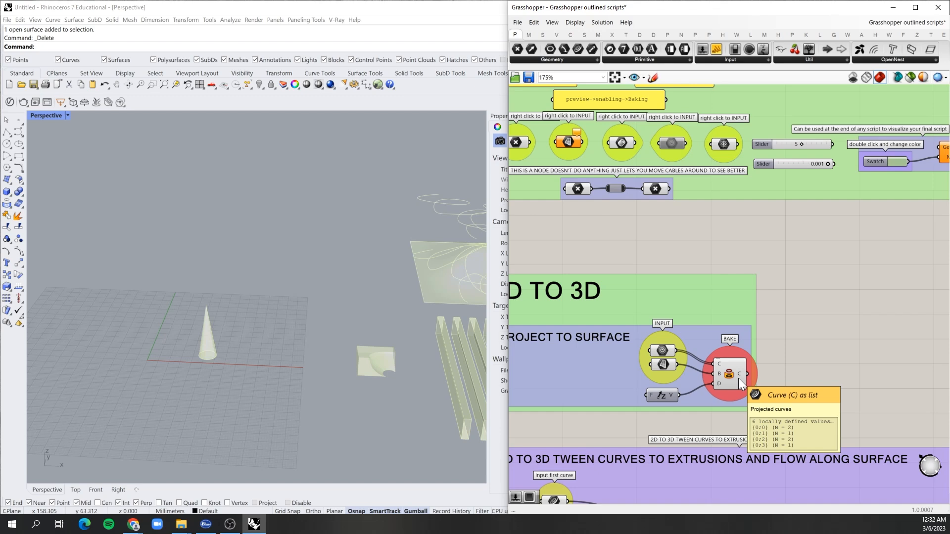
left_click_drag(693, 235, 777, 400)
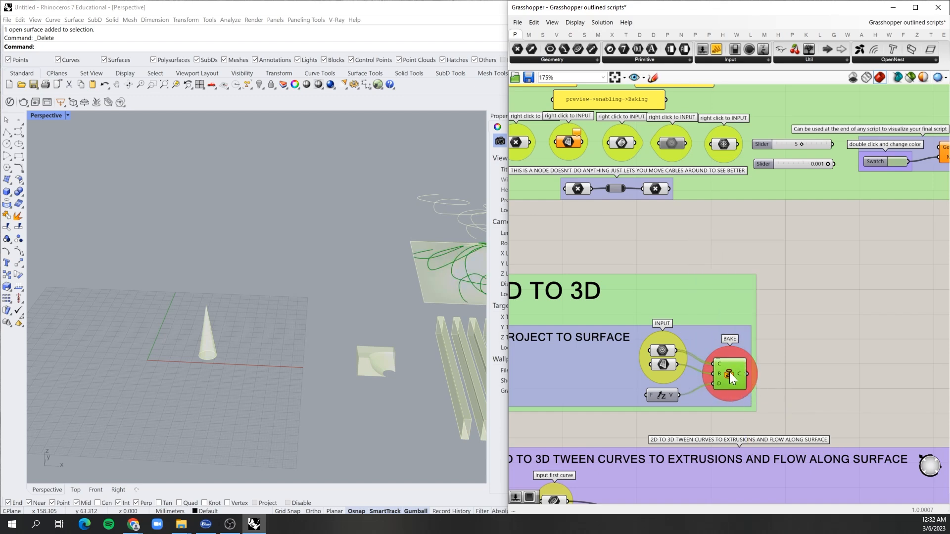
right_click(730, 372)
left_click(752, 400)
left_click(797, 348)
Re-enable the Project component in the PROJECT TO SURFACE group
left_click(664, 361)
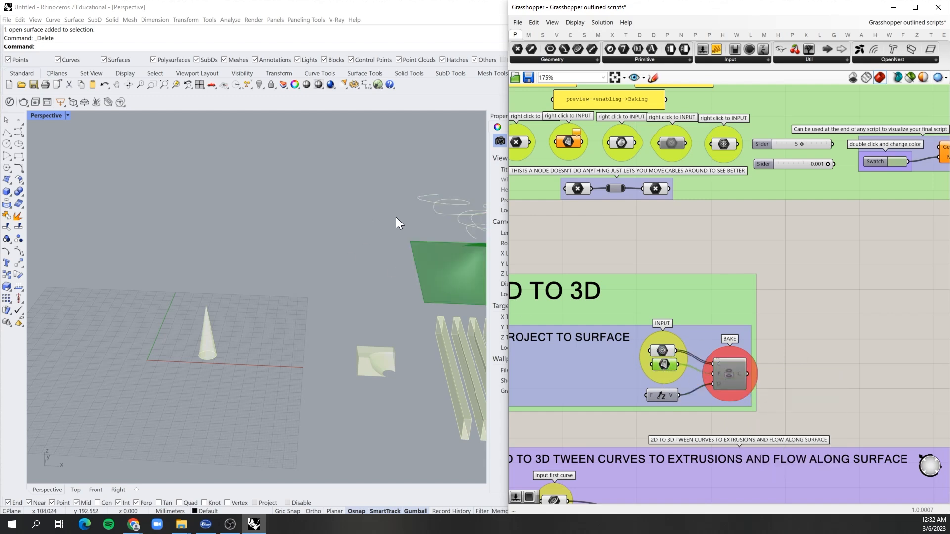
right_click(729, 372)
left_click(755, 389)
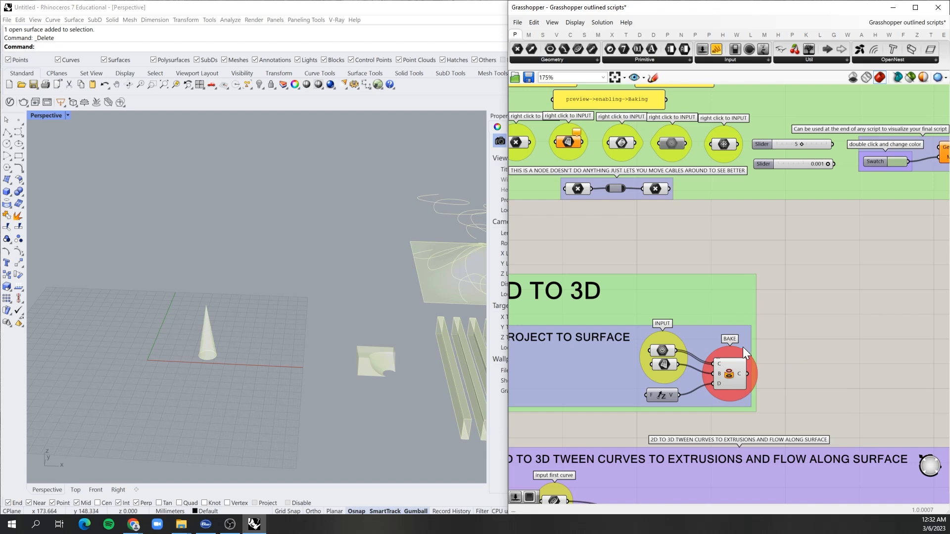
Delete the relay between the two linked Point components and move the receiving Point component lower
scroll(681, 384, "down", 3)
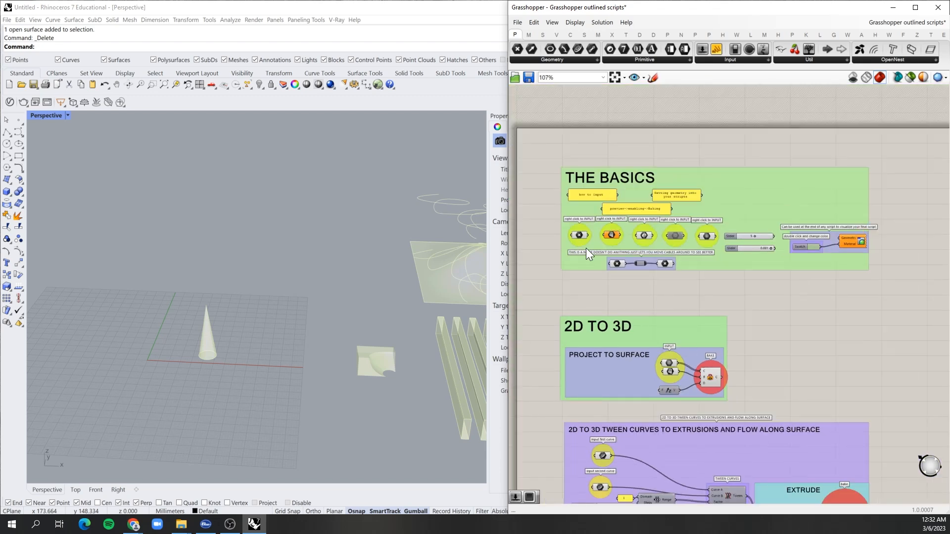
scroll(615, 221, "up", 4)
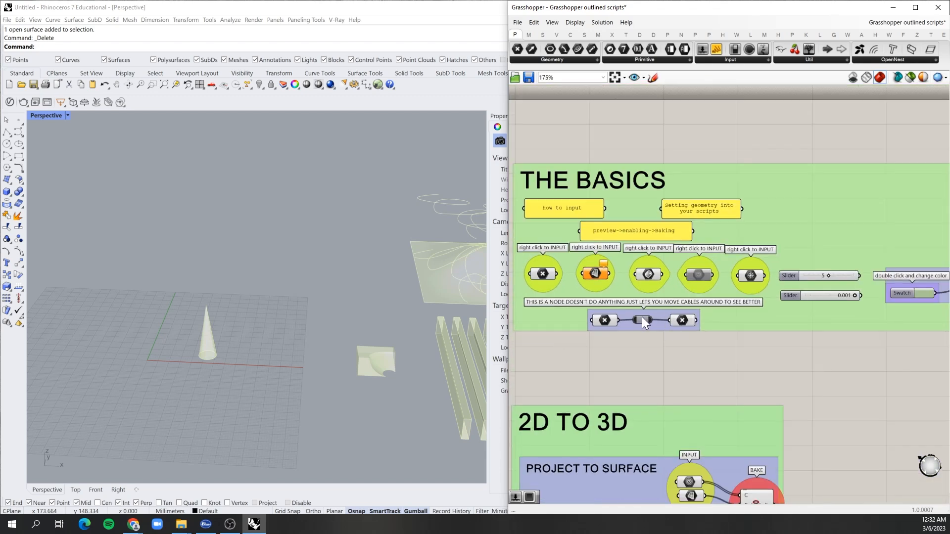
left_click(642, 320)
scroll(618, 272, "down", 6)
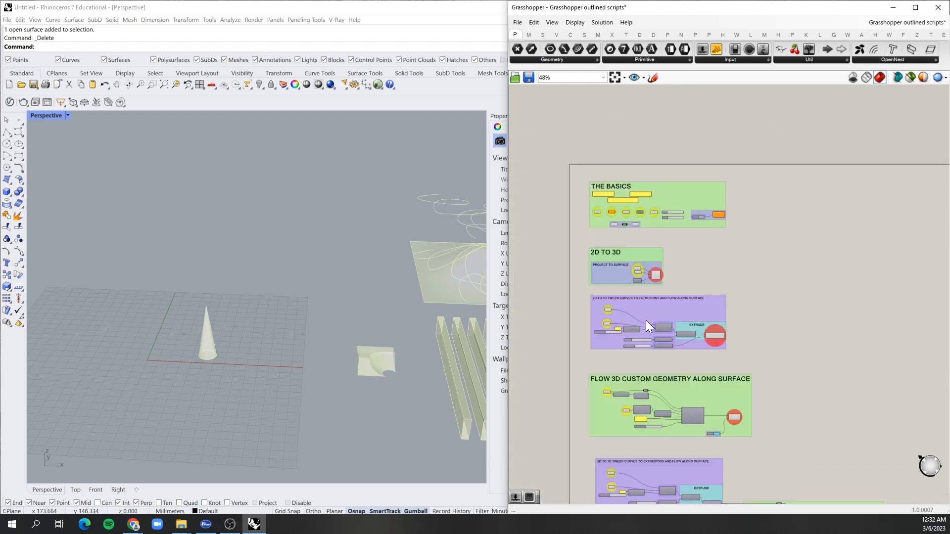
scroll(618, 219, "up", 8)
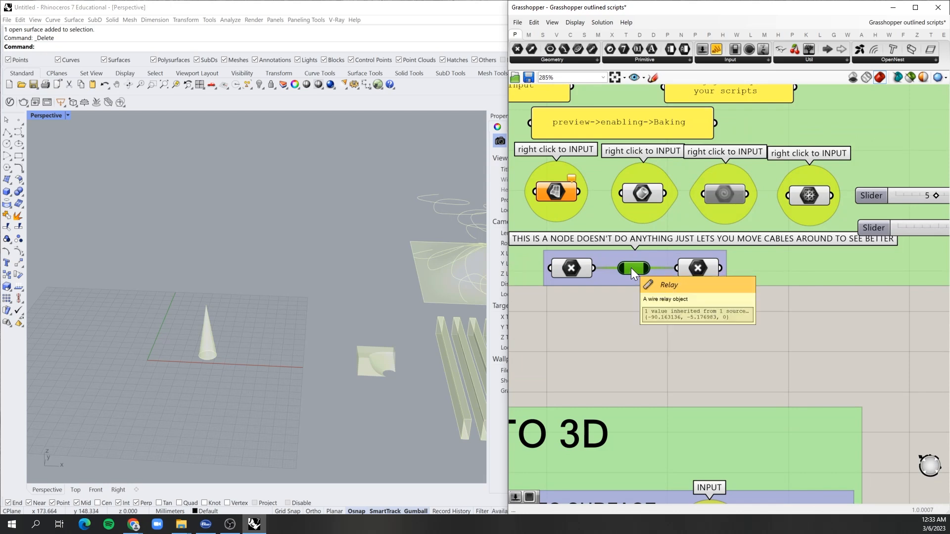
key("Delete")
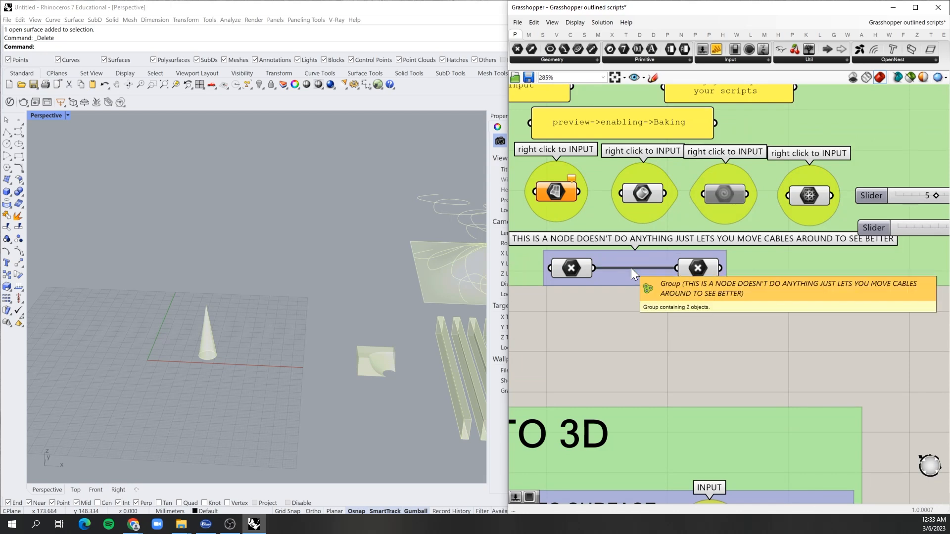
left_click_drag(704, 269, 708, 336)
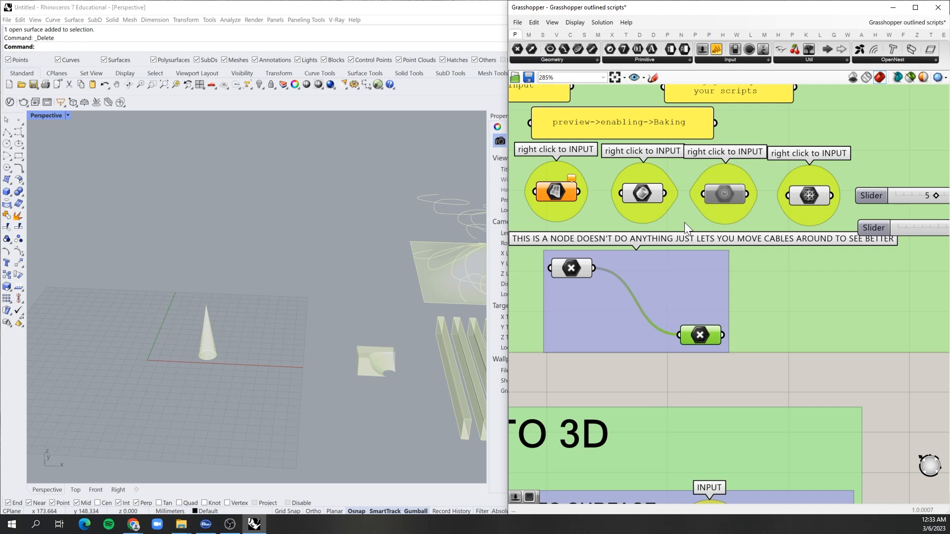
Insert a relay on the wire between the two Point components and place it level with the receiving Point
scroll(627, 230, "down", 3)
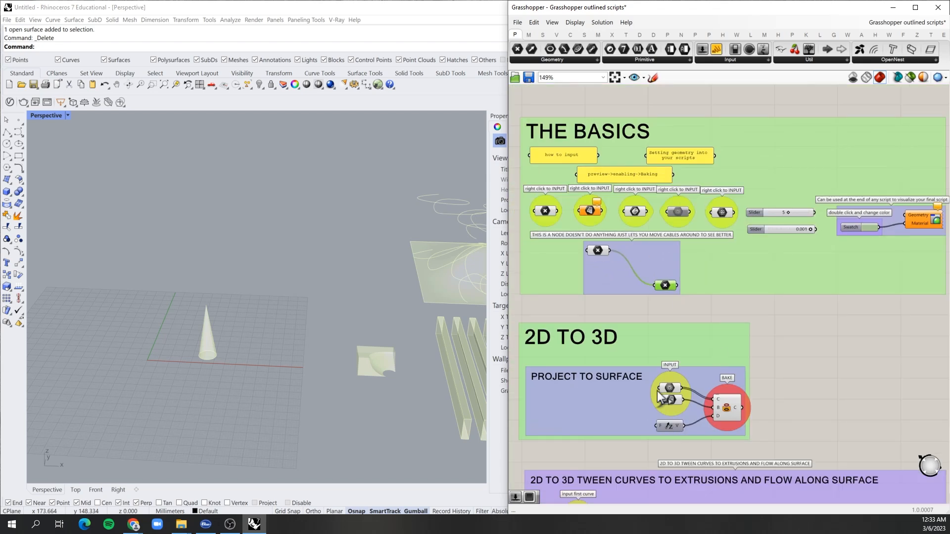
scroll(625, 246, "up", 2)
double_click(636, 279)
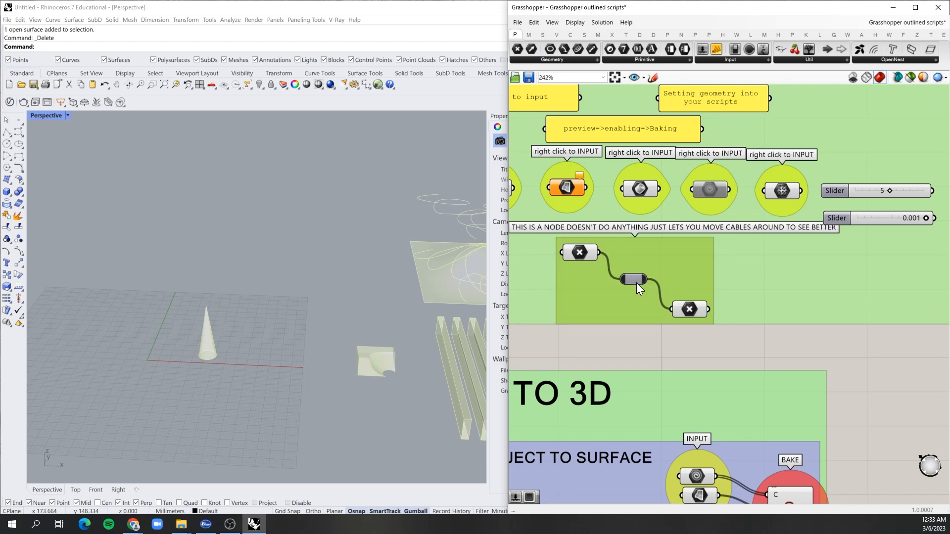
left_click_drag(636, 280, 622, 305)
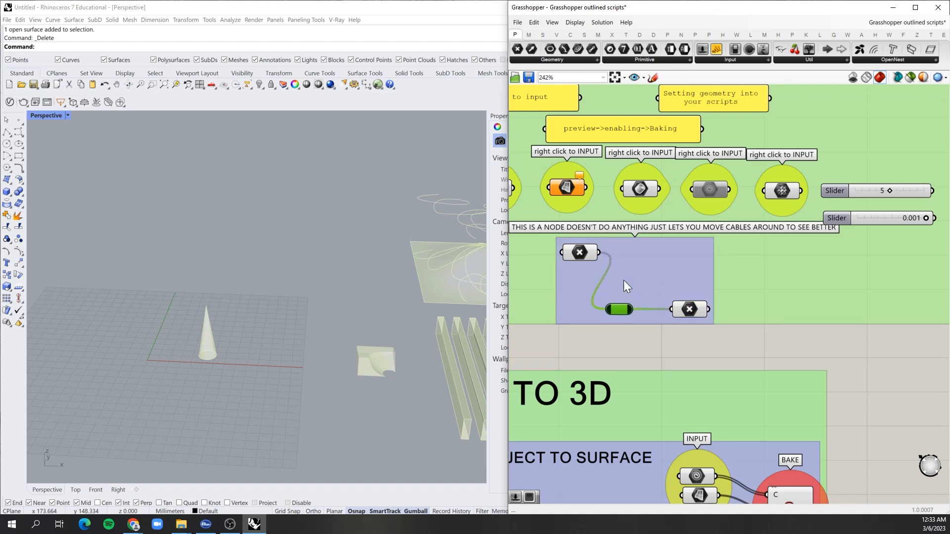
Move the Brep component between the two linked Point components and remove the relay from their wire
left_click_drag(642, 197, 648, 277)
left_click_drag(706, 373, 705, 372)
left_click(680, 341)
left_click(622, 310)
key("Delete")
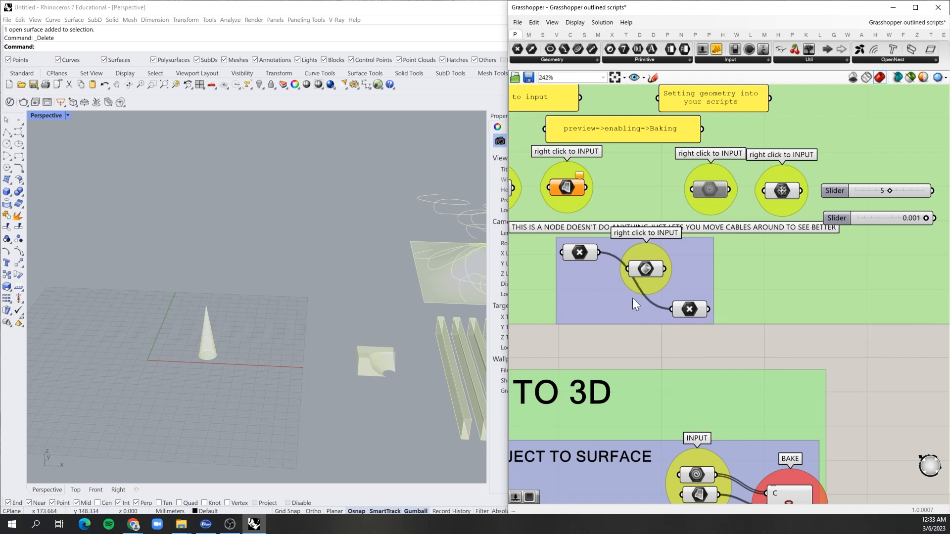
left_click_drag(645, 270, 652, 268)
left_click(655, 328)
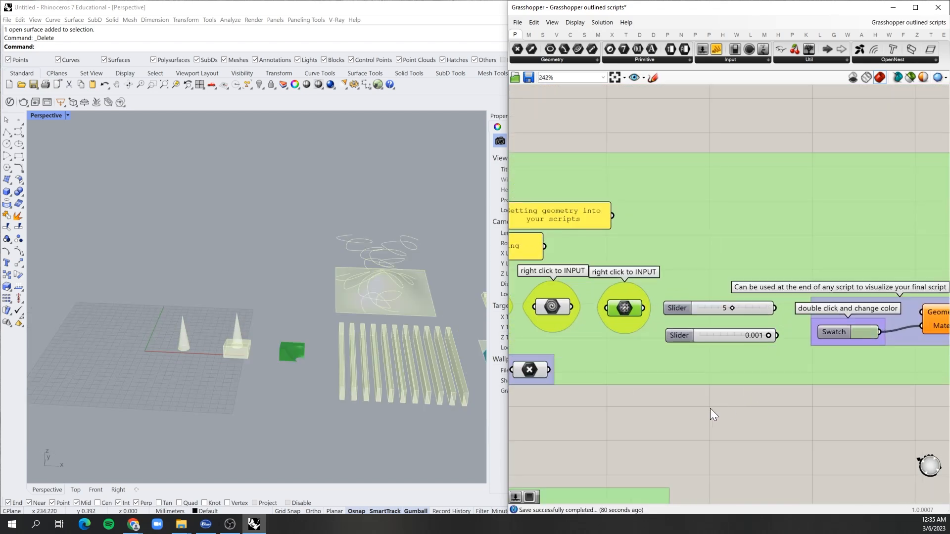
Add a number slider with the value 1 on the canvas below THE BASICS group
double_click(710, 409)
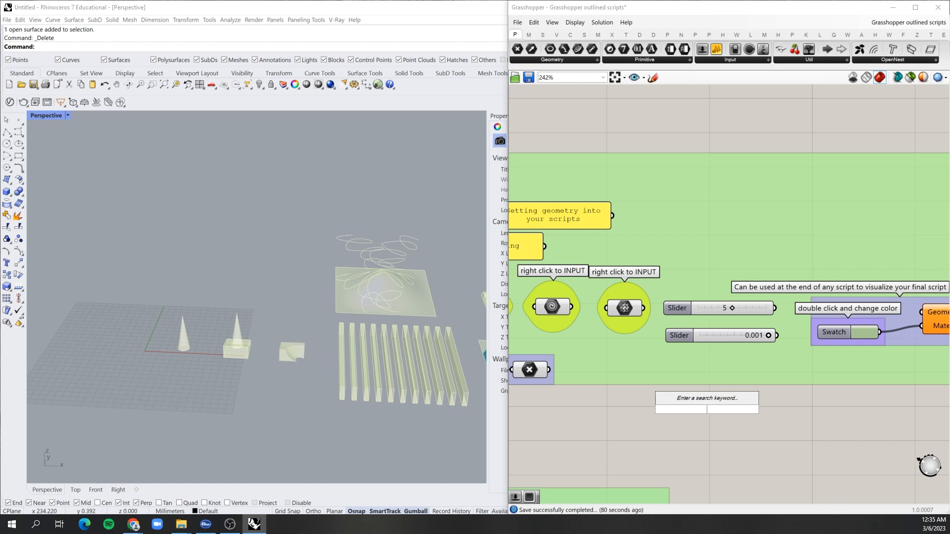
type("10")
key("BackSpace")
key("BackSpace")
type("1")
key("Return")
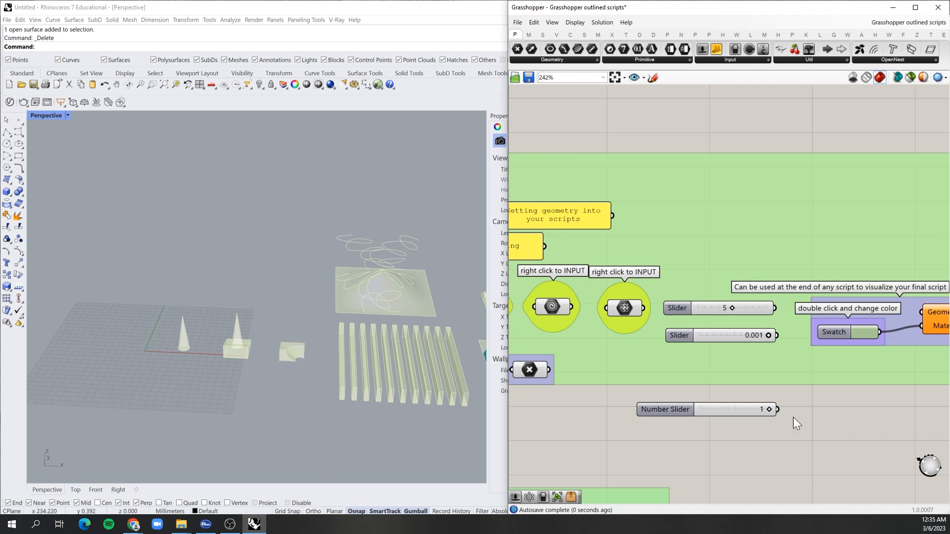
Add a second number slider starting at 5 below the first one and raise its value to 10
double_click(735, 428)
type("5")
key("Return")
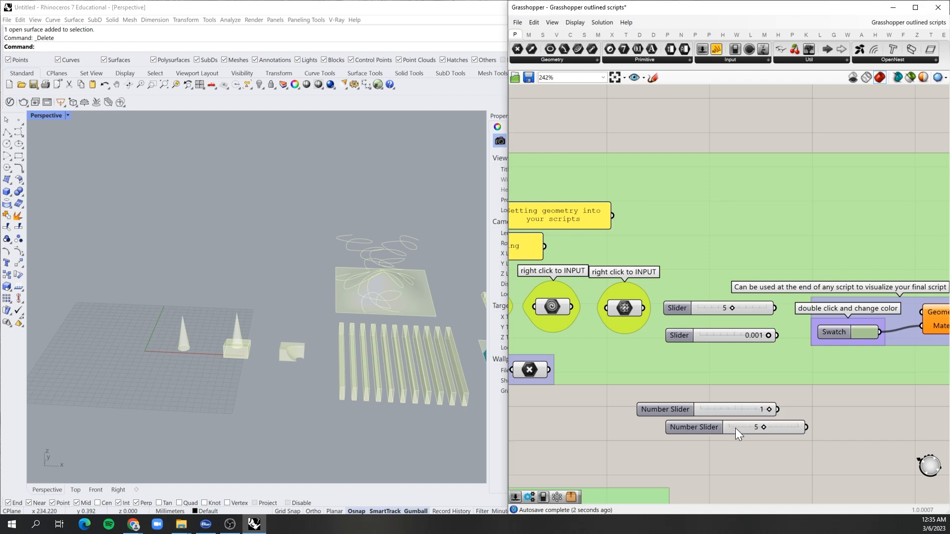
left_click_drag(746, 434, 807, 433)
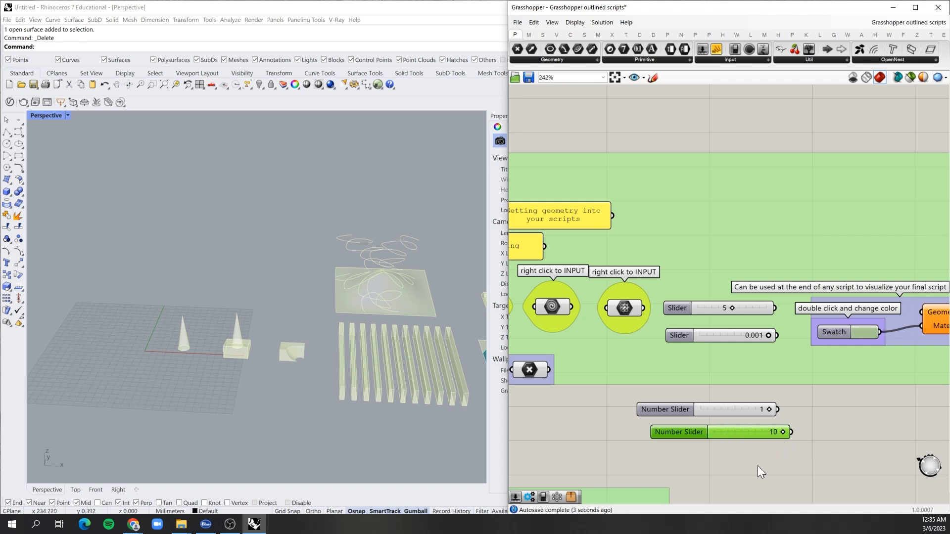
Delete both number sliders below THE BASICS group
left_click_drag(757, 465, 725, 405)
key("Delete")
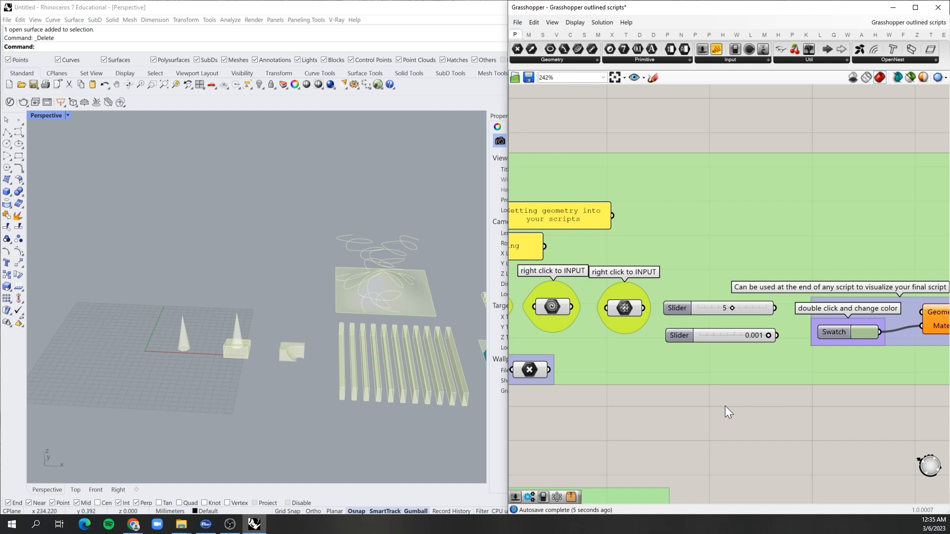
Add a number slider starting at 5 below THE BASICS group and raise its value to 10
double_click(725, 406)
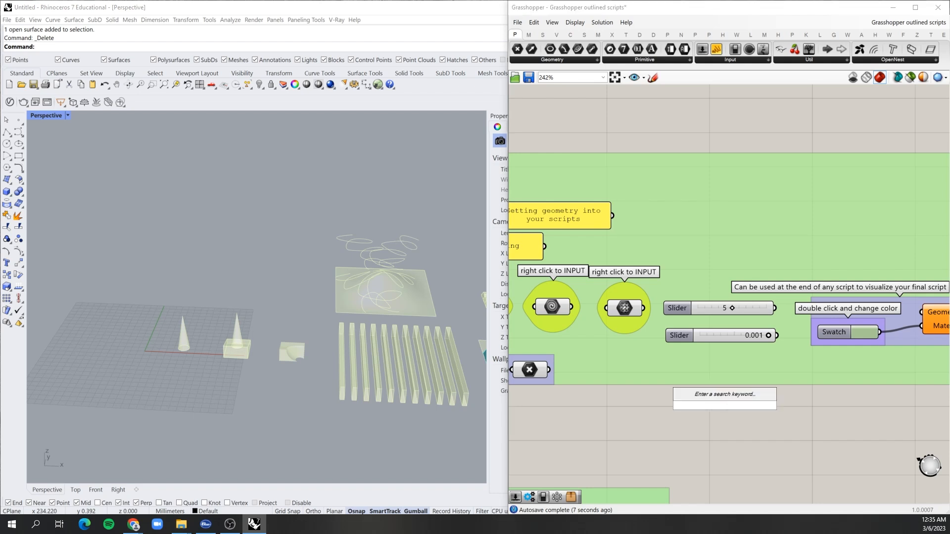
type("5")
key("Return")
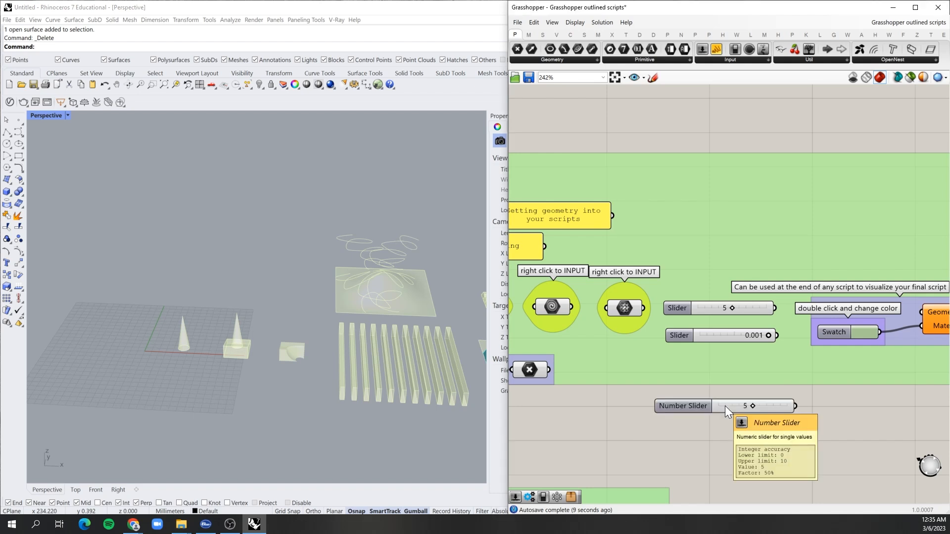
left_click_drag(753, 406, 825, 406)
right_click(743, 405)
left_click(764, 440)
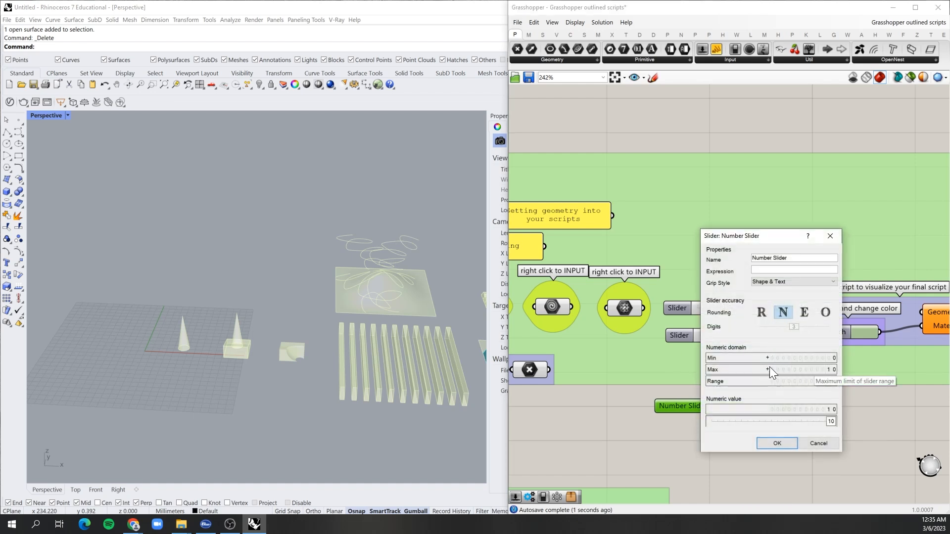
left_click(813, 443)
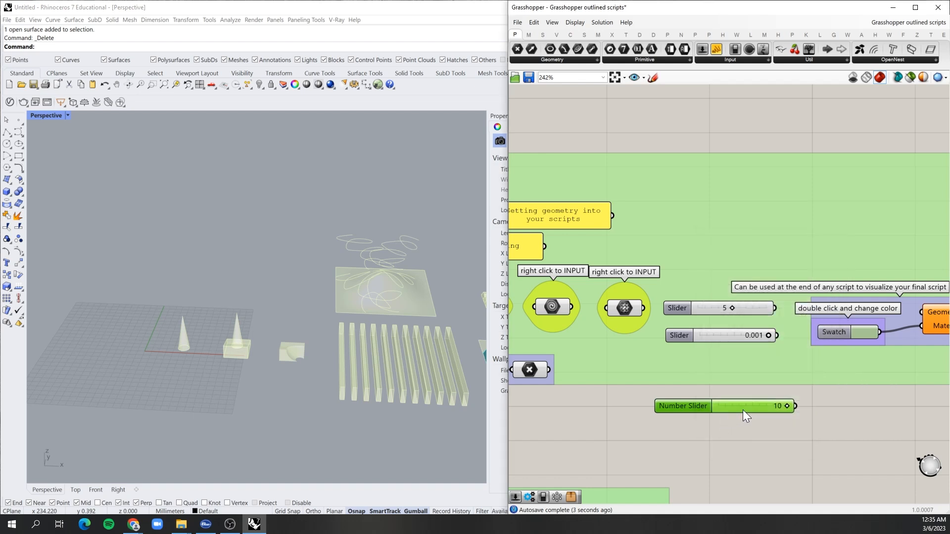
Set the numeric domain of the number slider below THE BASICS group to a minimum of -5 and a maximum of 15
right_click(743, 410)
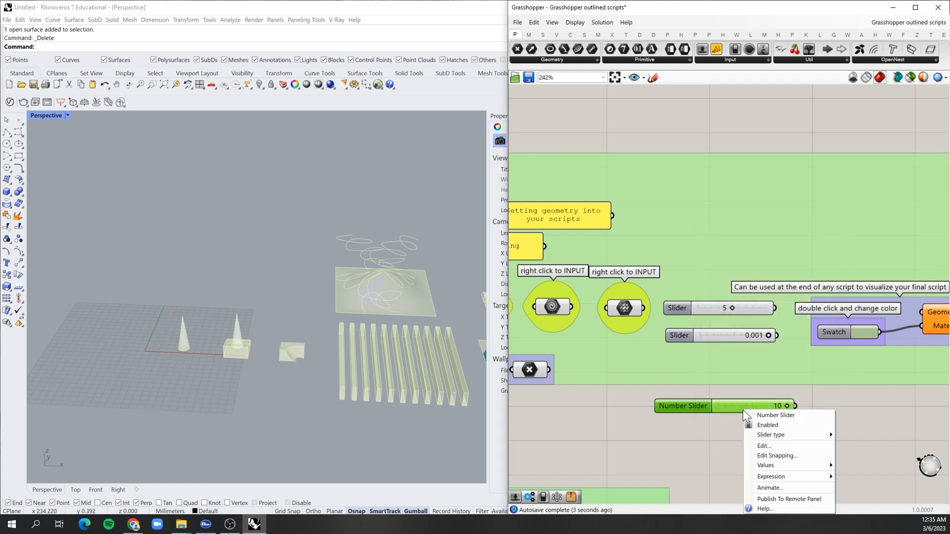
left_click(766, 444)
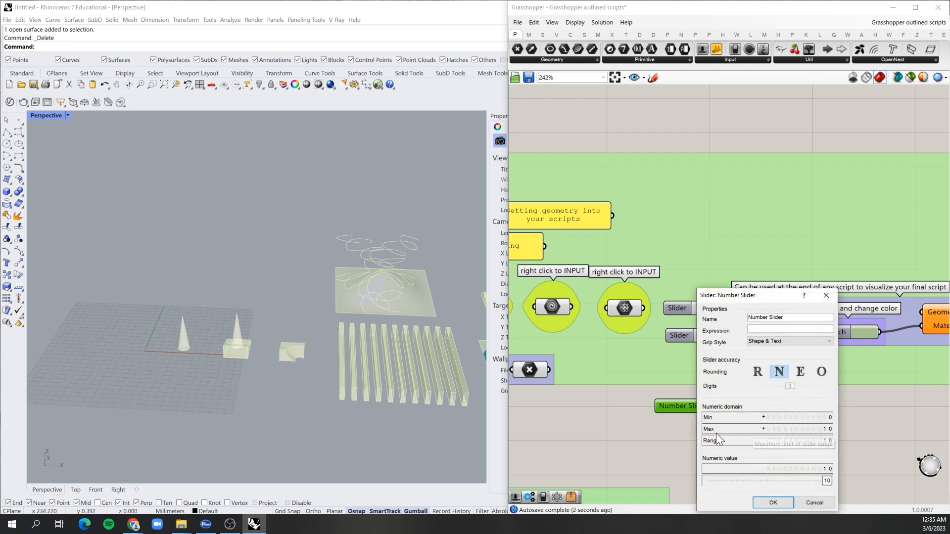
double_click(800, 417)
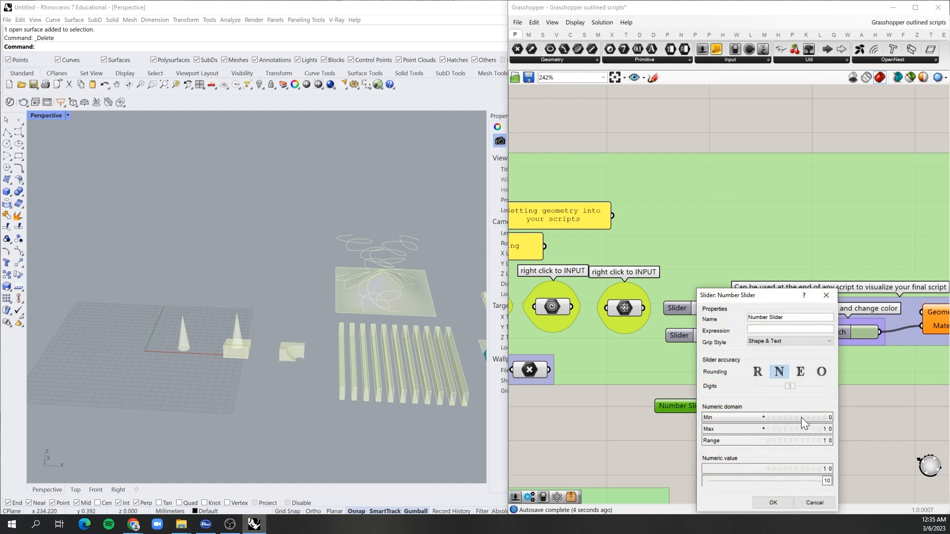
type("-5")
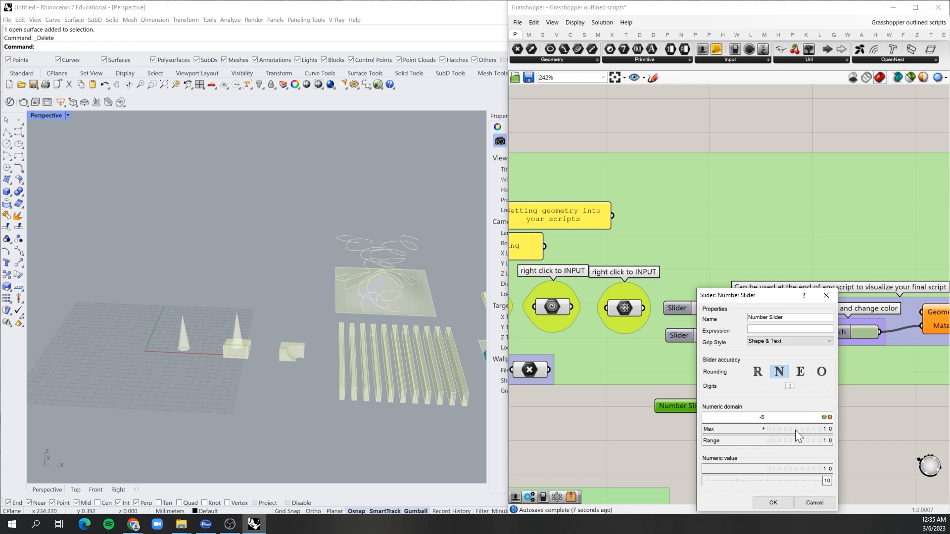
key("Return")
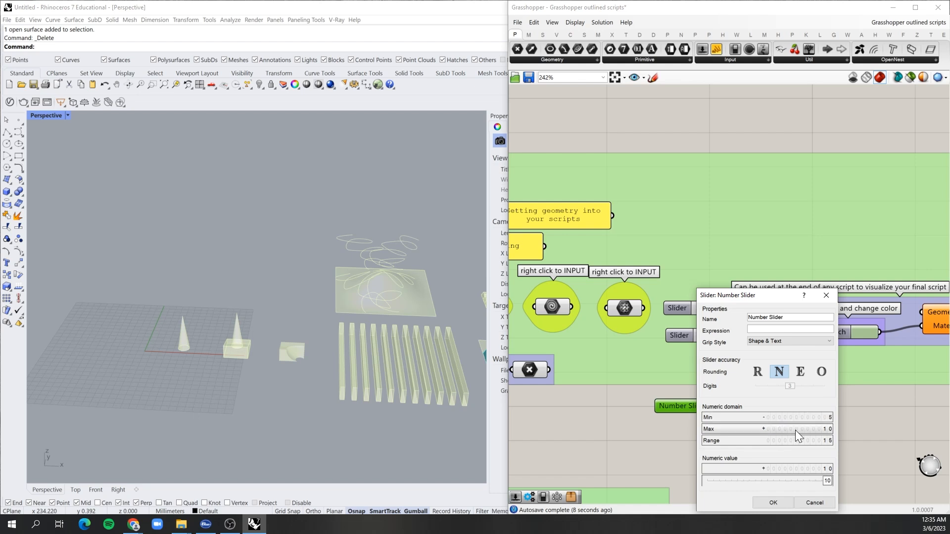
double_click(799, 430)
type("15")
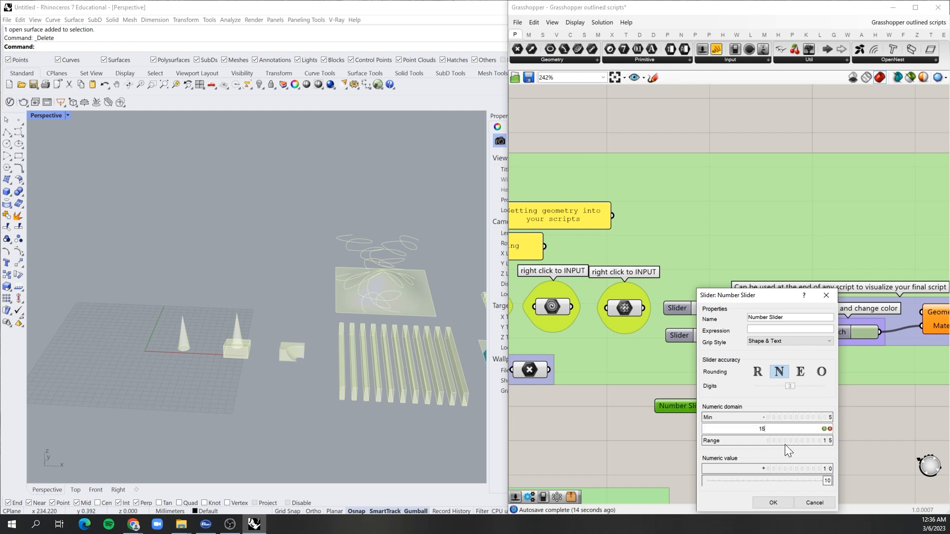
key("Return")
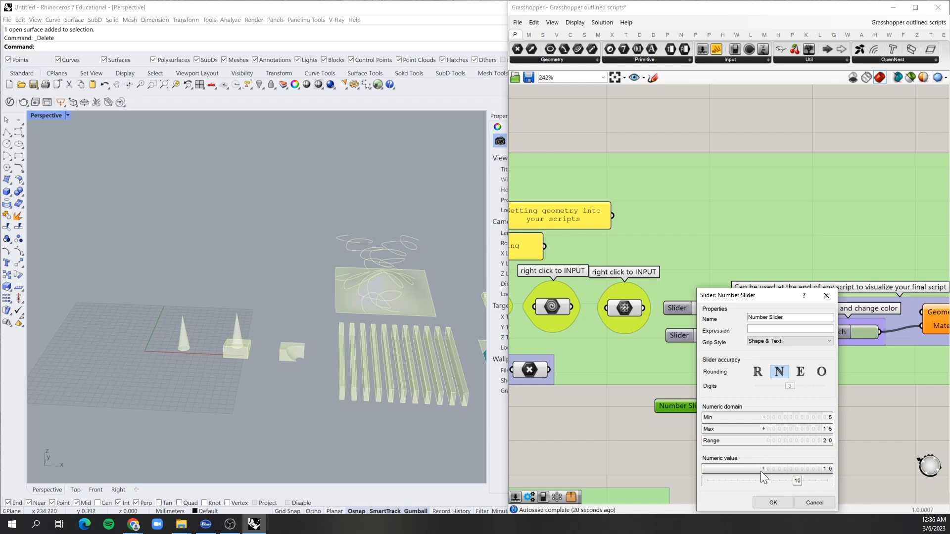
Set the slider's numeric value to 14 and accept the slider settings
double_click(805, 467)
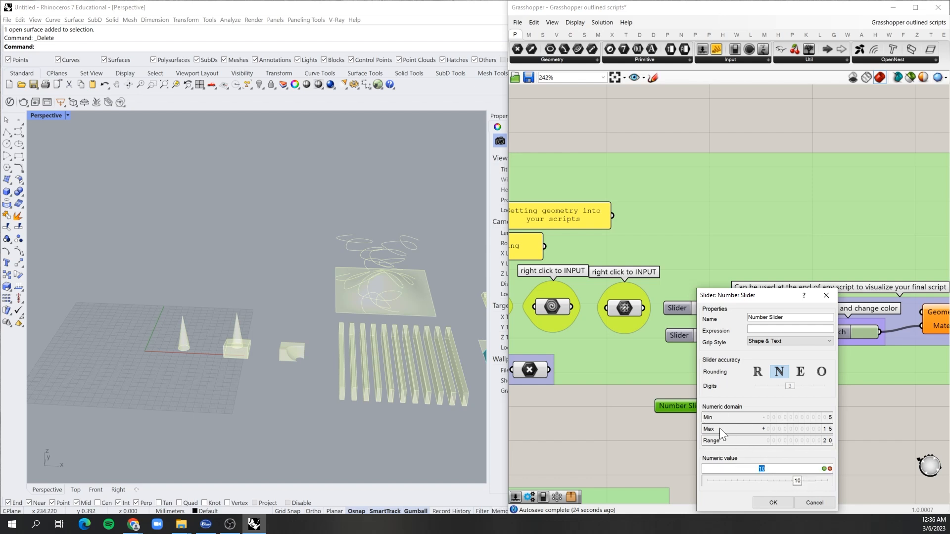
left_click(797, 483)
left_click_drag(803, 483, 826, 485)
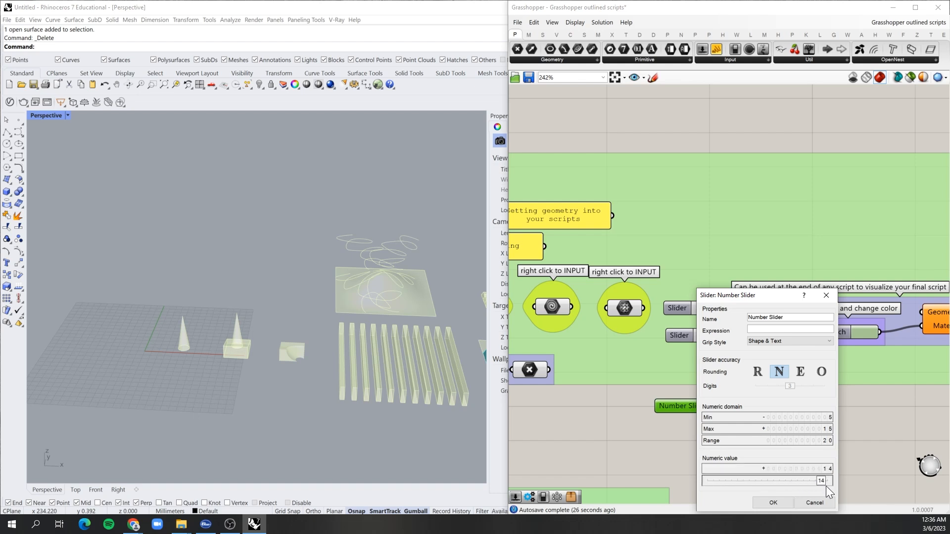
left_click(776, 504)
left_click(780, 488)
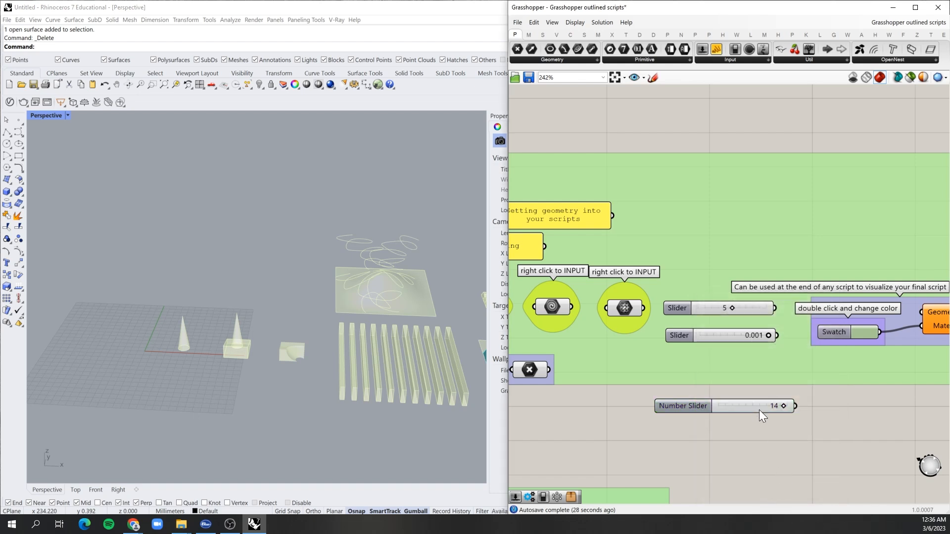
Raise the number slider to its maximum of 15, and set its value to -1
left_click_drag(785, 406, 815, 407)
double_click(754, 406)
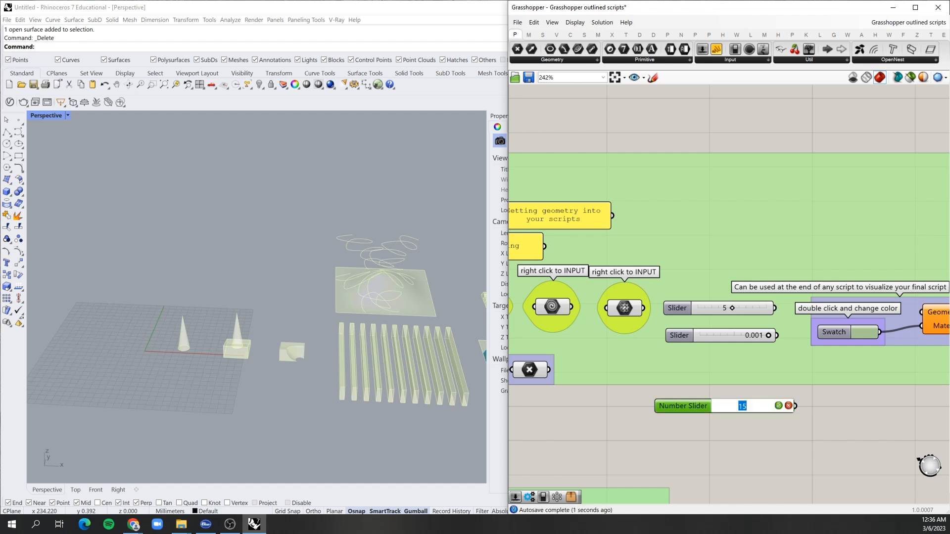
type("-1")
key("Escape")
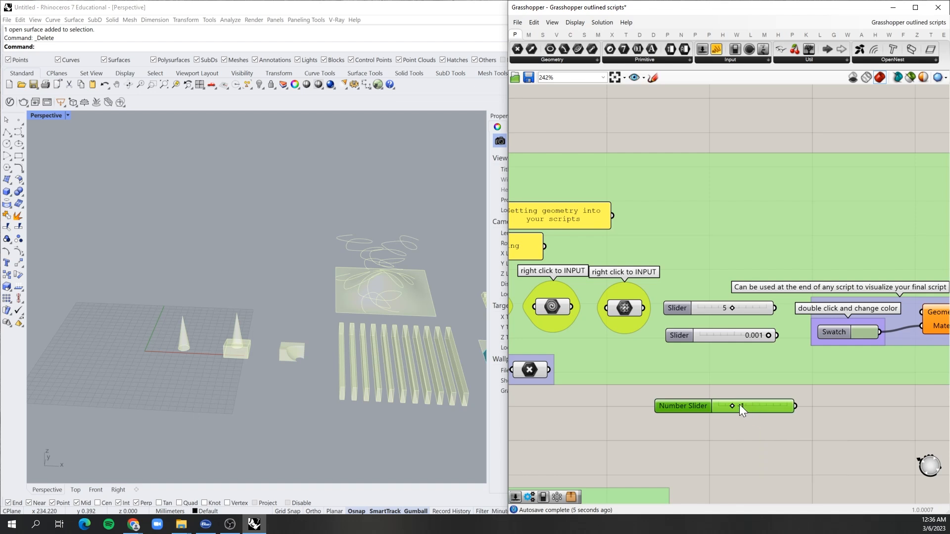
Delete the number slider below THE BASICS group
left_click_drag(796, 408, 735, 402)
left_click(731, 419)
left_click(719, 405)
key("Delete")
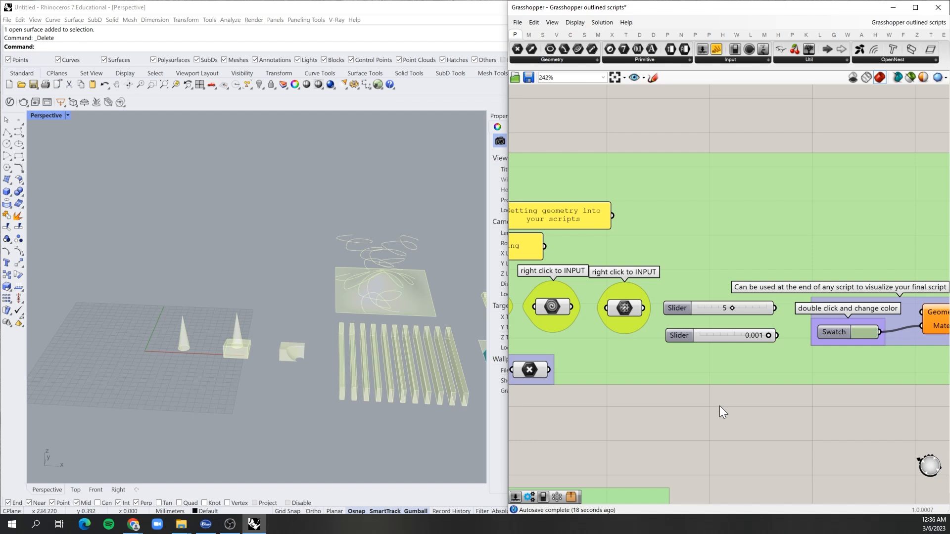
Add a decimal number slider with the value 0.001 on the canvas below THE BASICS group
double_click(719, 406)
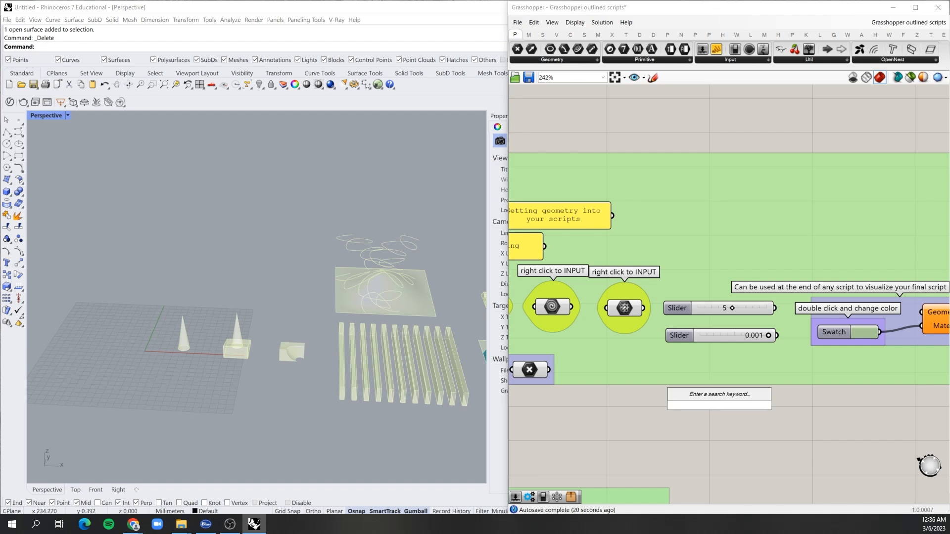
type(".")
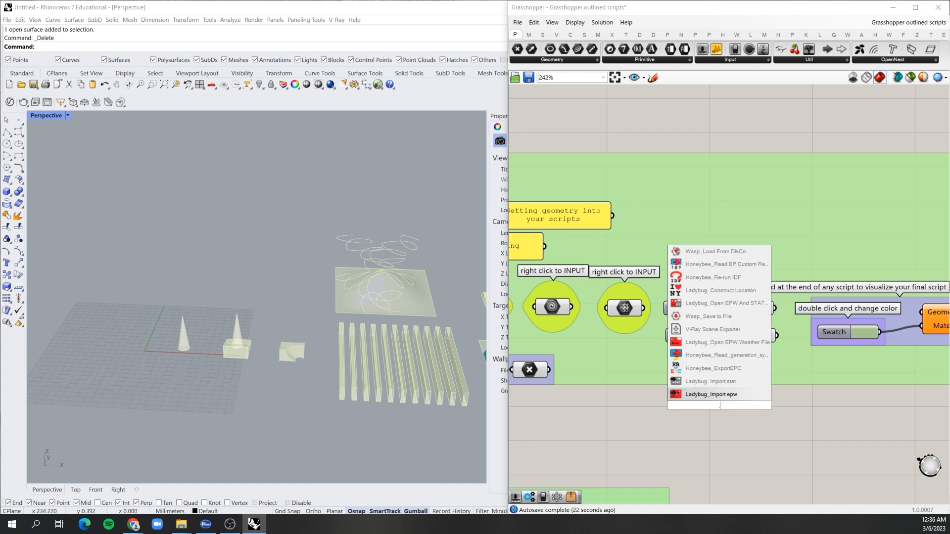
type("00")
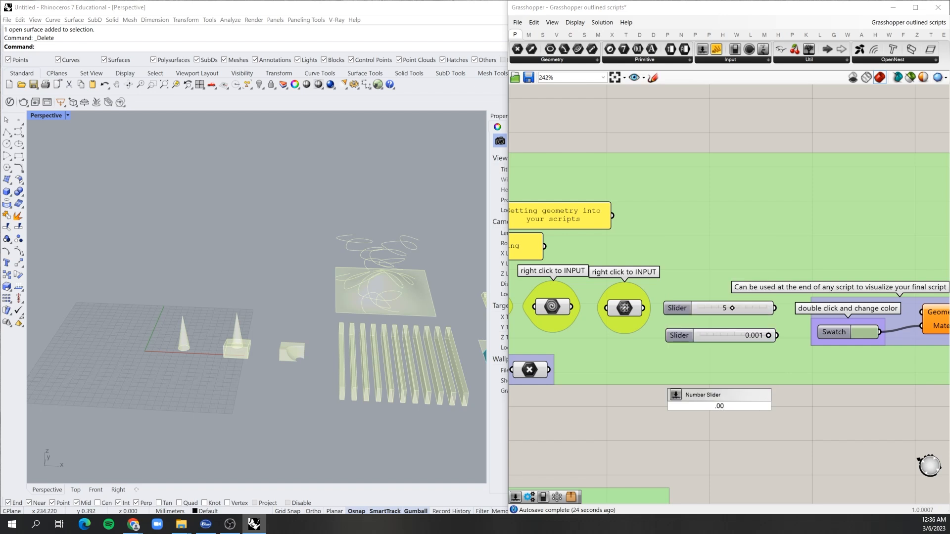
type("1")
key("Return")
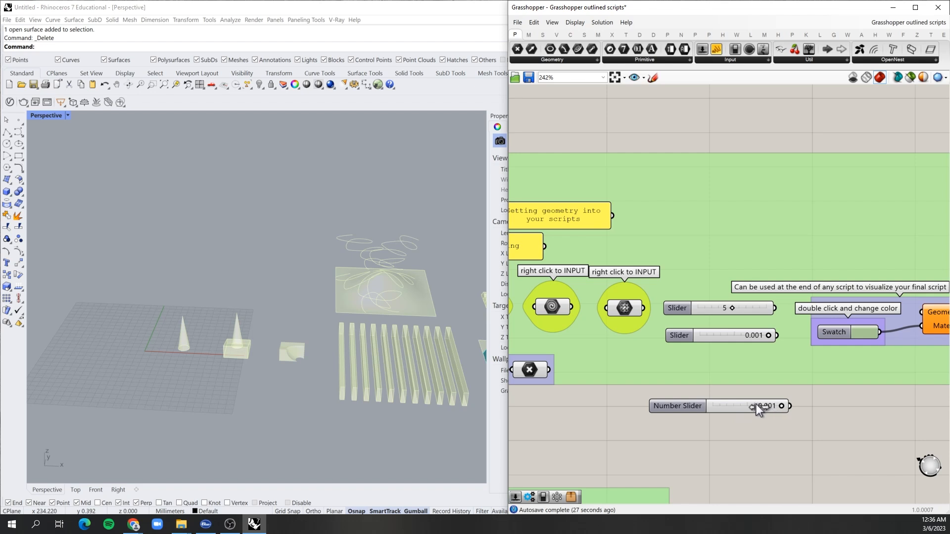
left_click_drag(734, 424, 758, 418)
Add a number slider with the value 0.005 just below the 0.001 slider, and delete the 0.001 slider
double_click(752, 429)
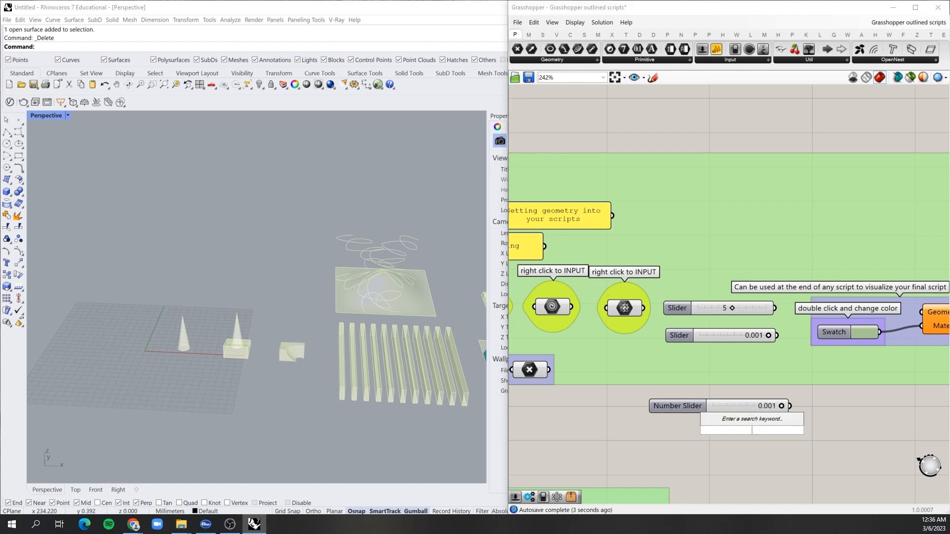
type("0.005")
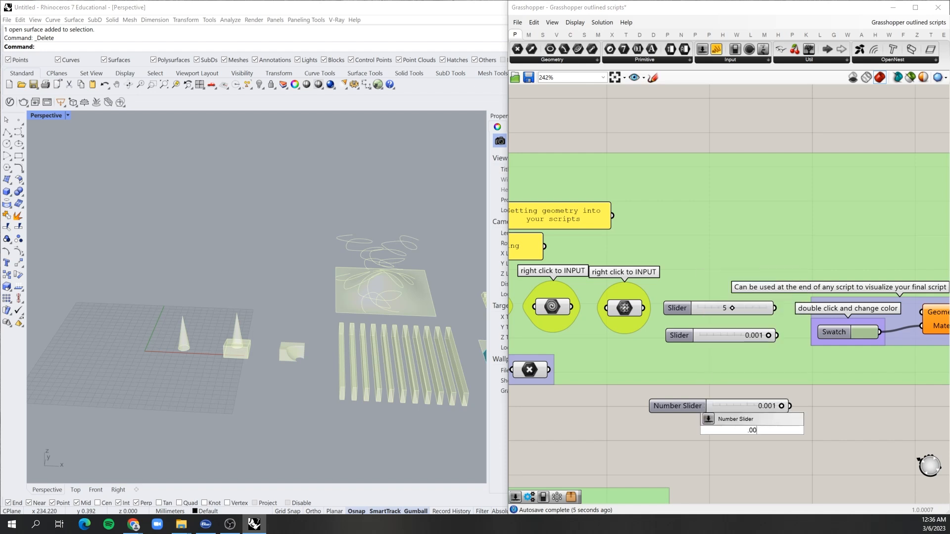
key("Return")
left_click(756, 411)
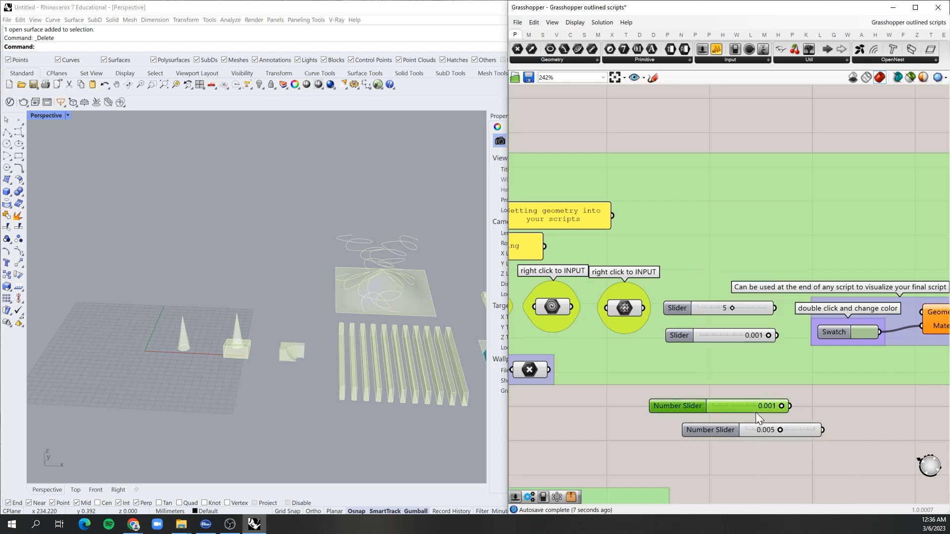
key("Delete")
Raise the remaining number slider to 0.010 and set its maximum to 10.010 in the slider settings
mouse_move(780, 429)
left_mouse_down()
mouse_move(746, 431)
mouse_move(787, 438)
left_mouse_up()
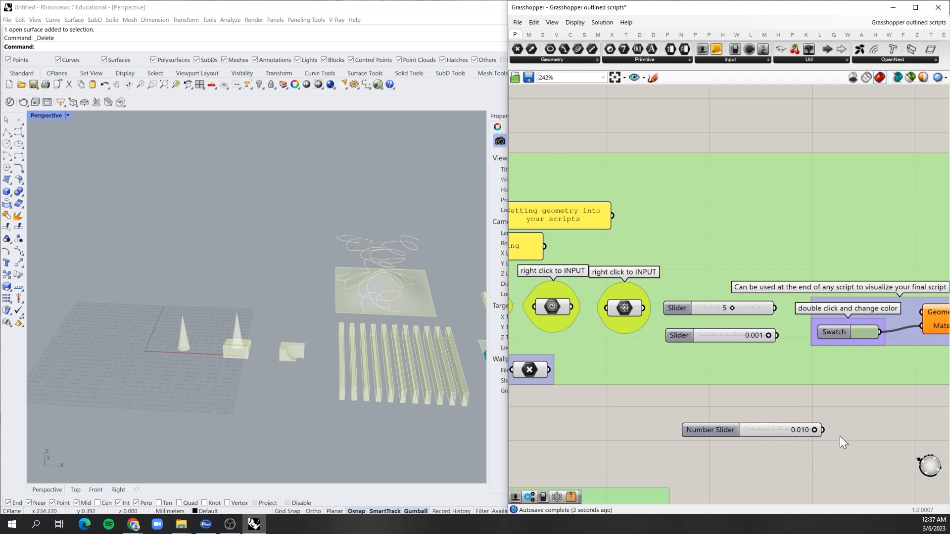
left_click(755, 428)
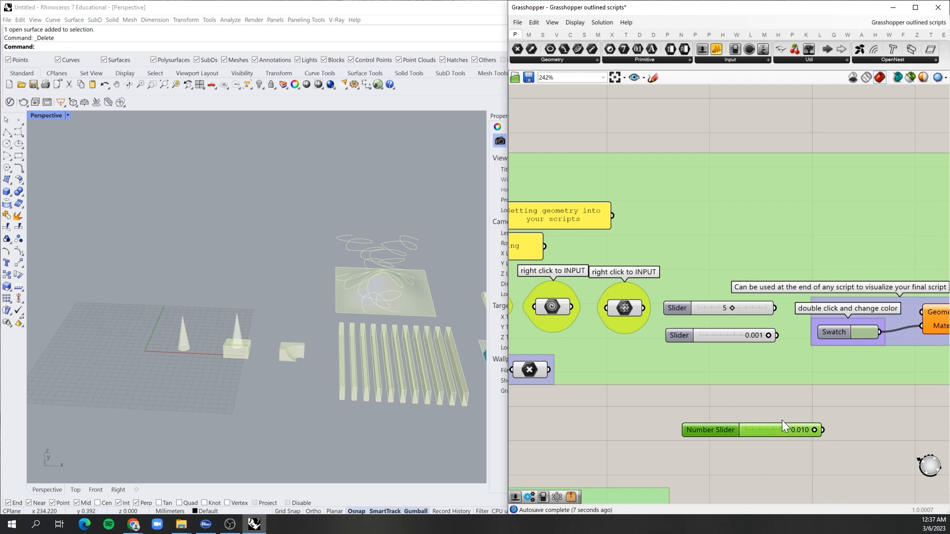
right_click(785, 435)
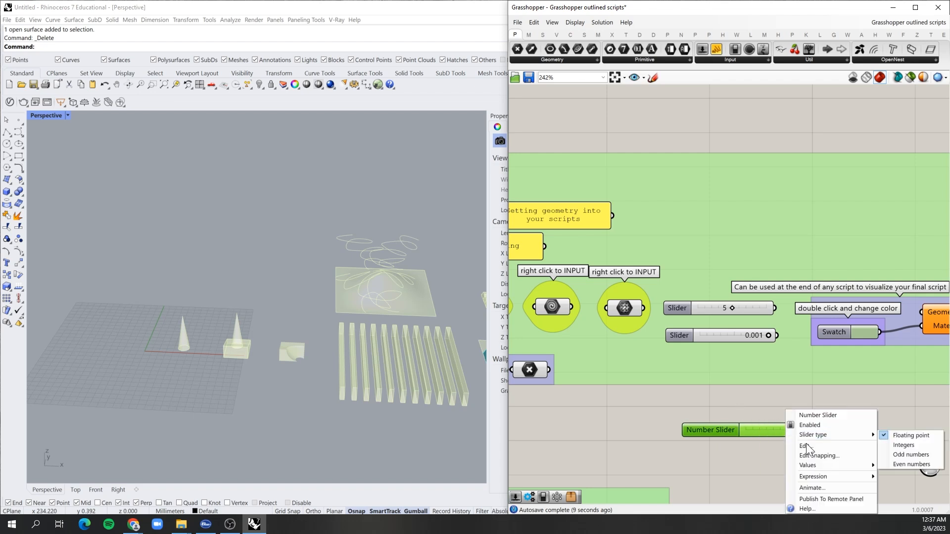
left_click(808, 447)
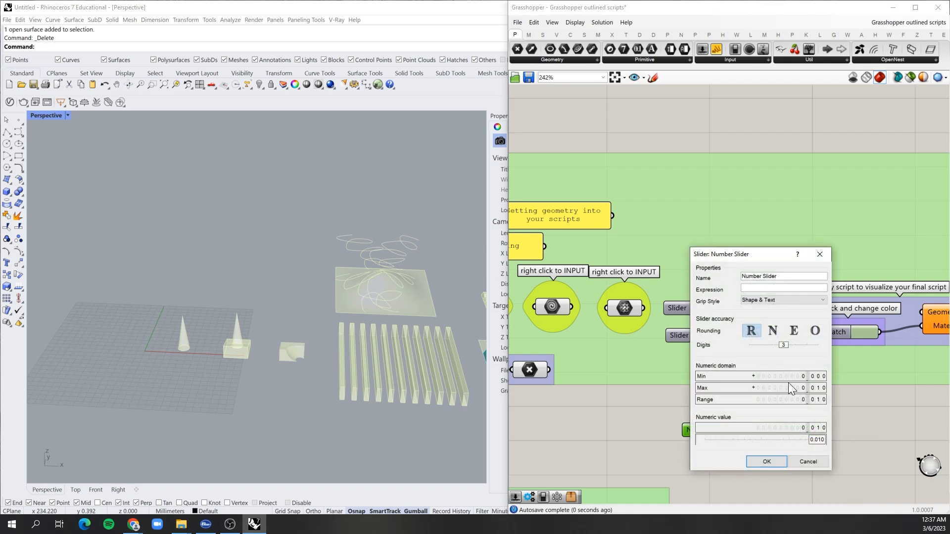
double_click(788, 388)
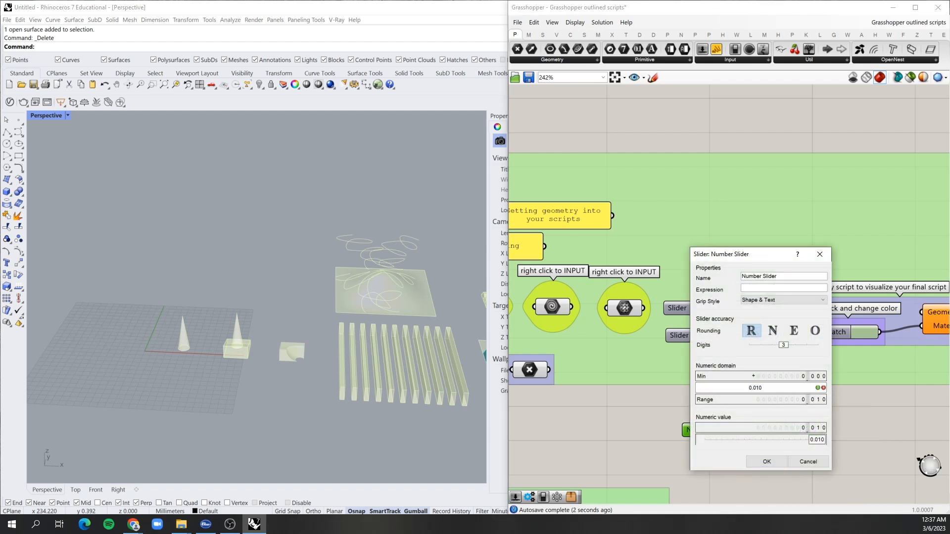
key("ctrl+a")
left_click(751, 388)
type("0")
left_click(765, 460)
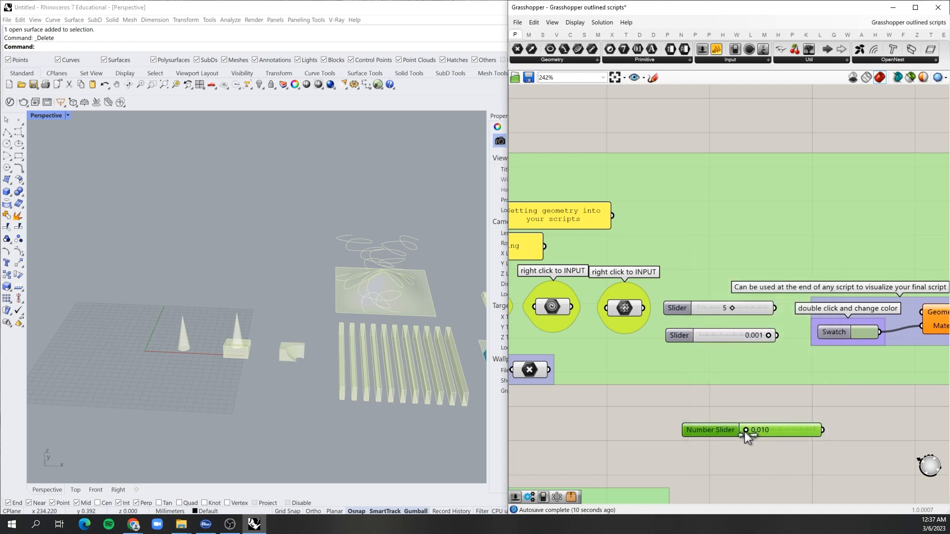
Raise the number slider to 10.010 and delete it from the canvas
left_click_drag(770, 430, 789, 431)
mouse_move(770, 436)
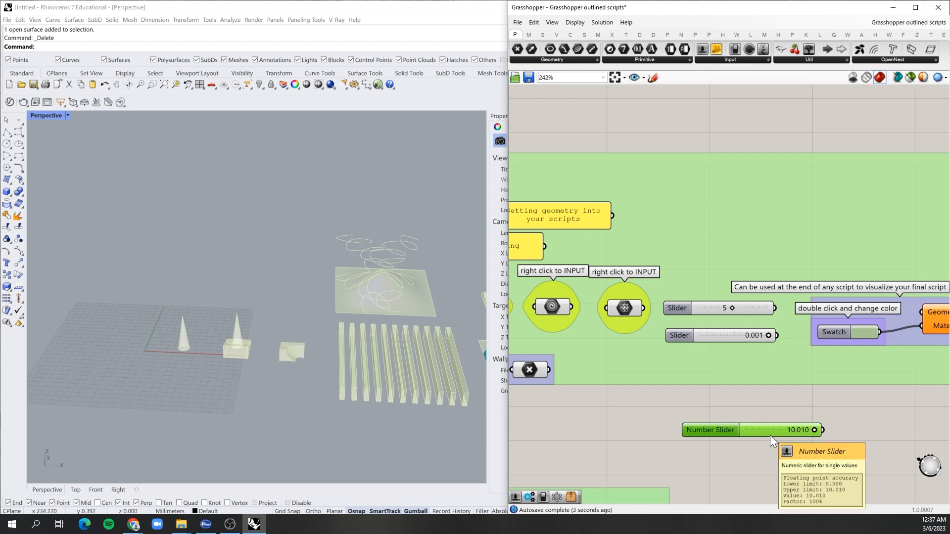
key("Delete")
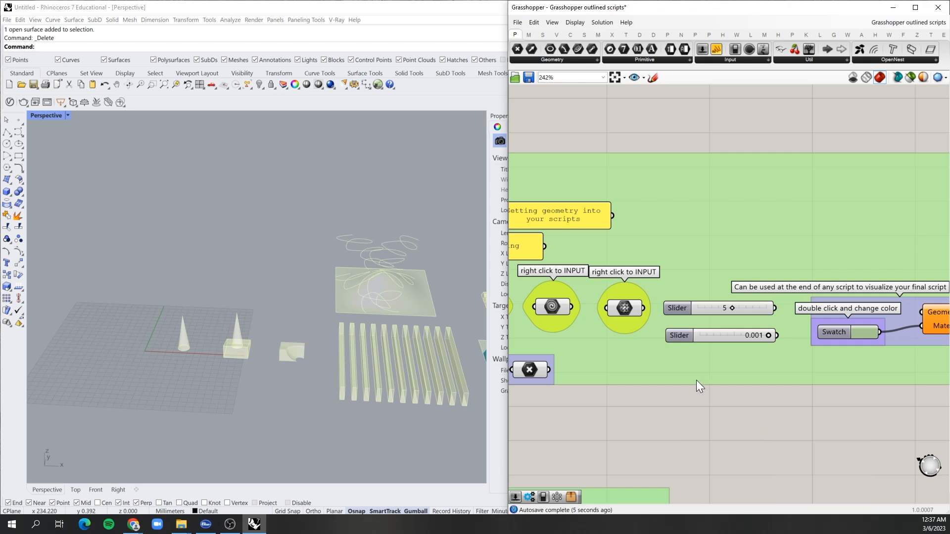
Move the Custom Preview component down slightly so its Material input lines up with the Swatch output
scroll(702, 383, "down", 3)
scroll(717, 336, "down", 1)
scroll(765, 316, "up", 4)
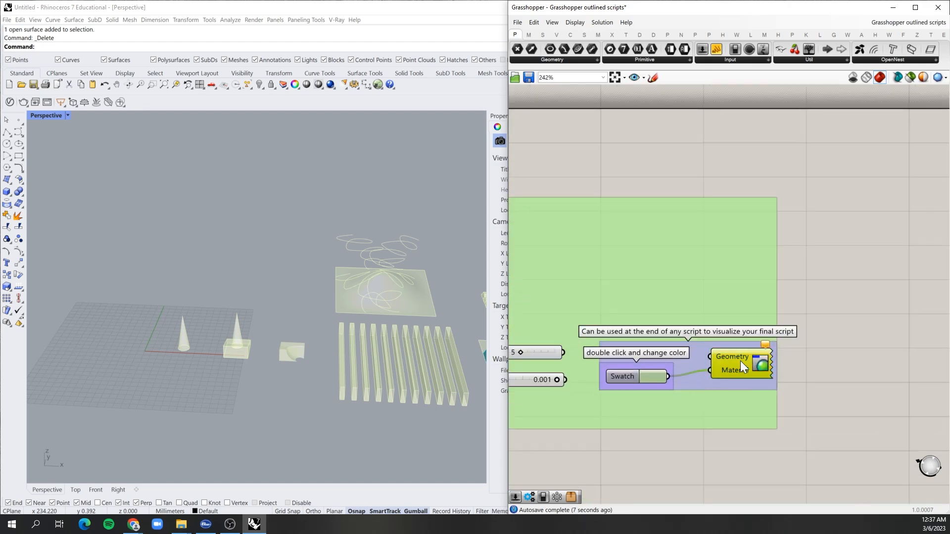
left_click_drag(727, 370, 728, 377)
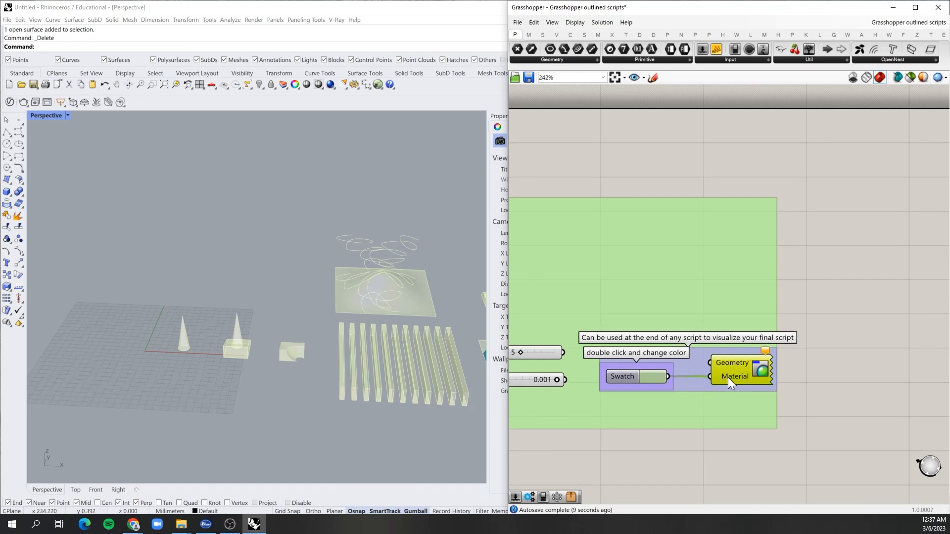
Add a Custom Preview component on the empty canvas below the existing one, outside the green group
scroll(717, 390, "down", 5)
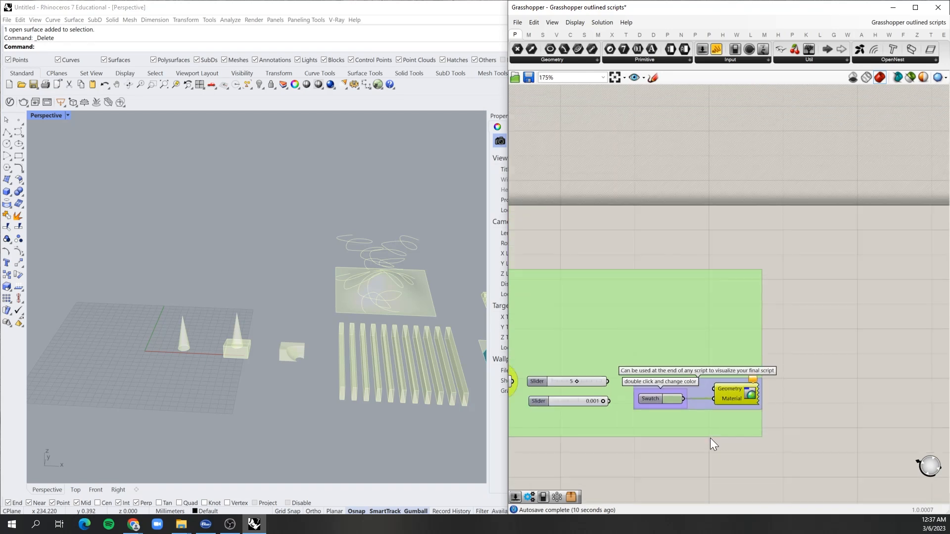
double_click(680, 461)
scroll(775, 361, "down", 1)
scroll(747, 392, "up", 4)
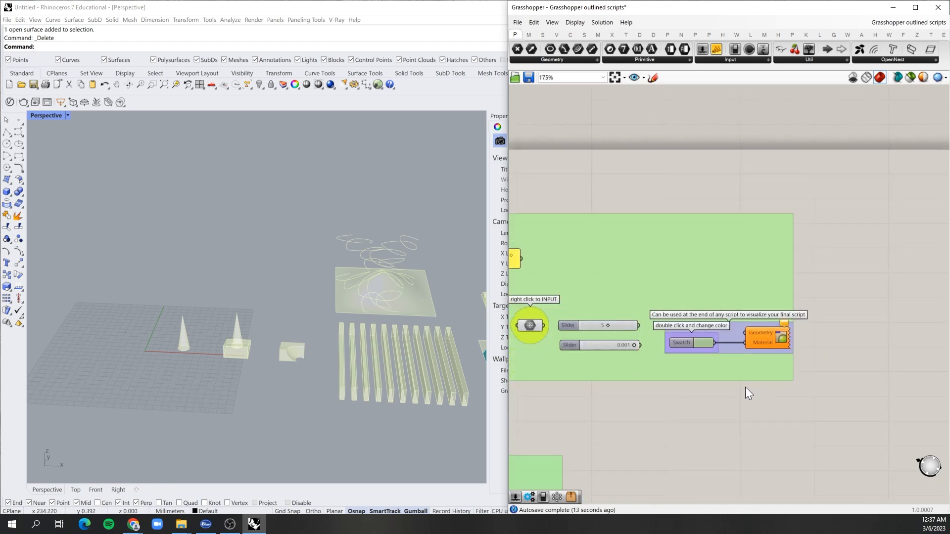
double_click(771, 405)
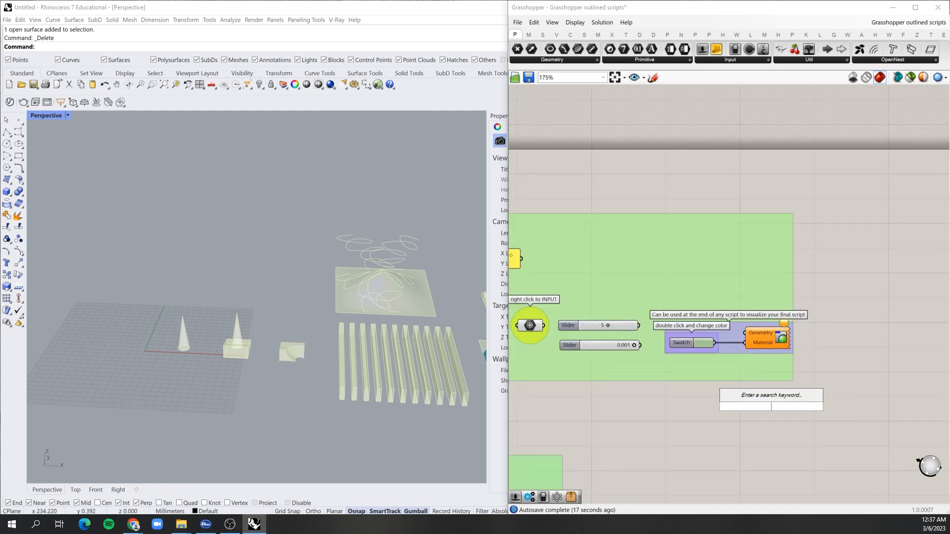
type("preview")
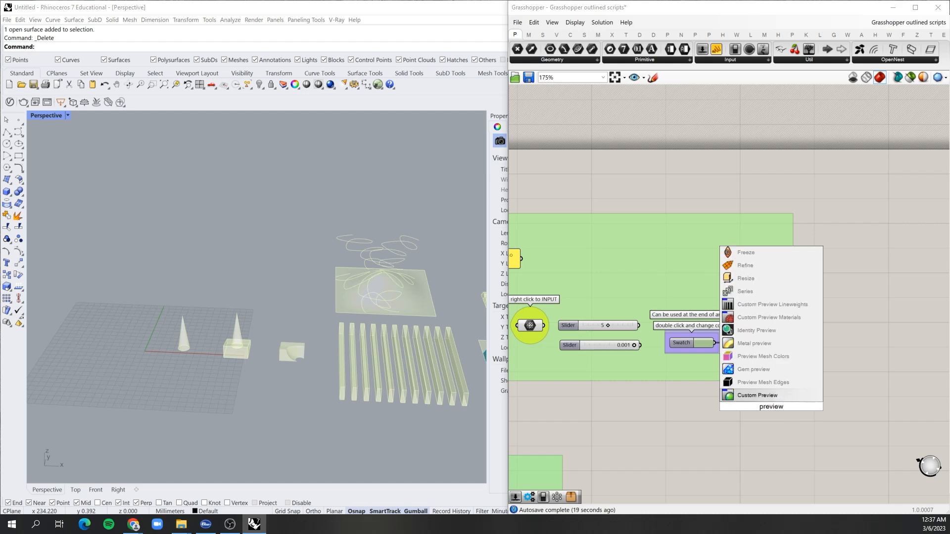
left_click(765, 396)
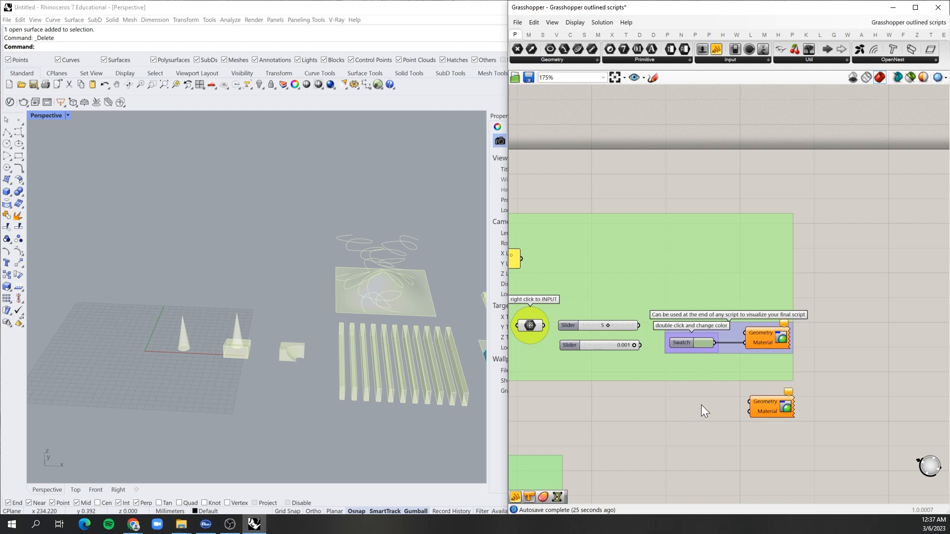
Add a Colour Swatch beside the new Custom Preview and connect it to the Material input
double_click(698, 420)
type("swatch")
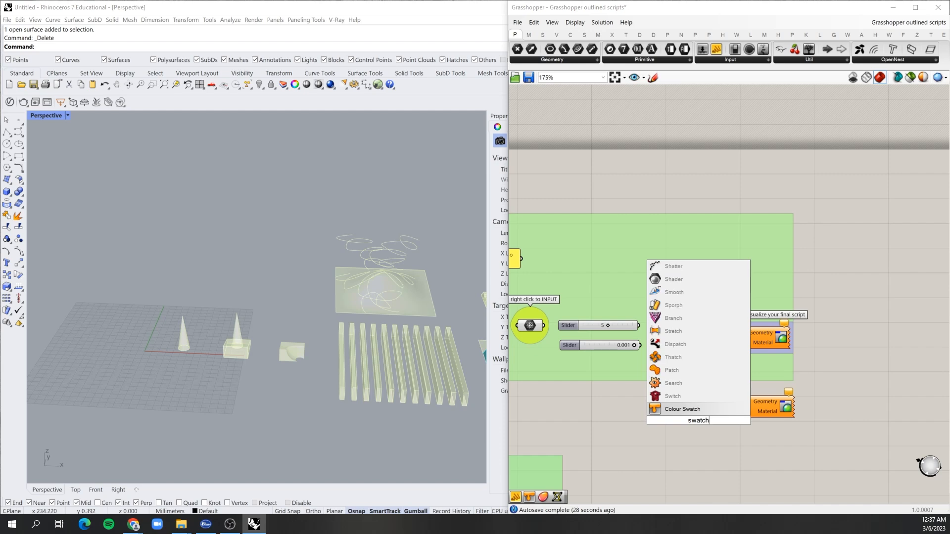
key("Return")
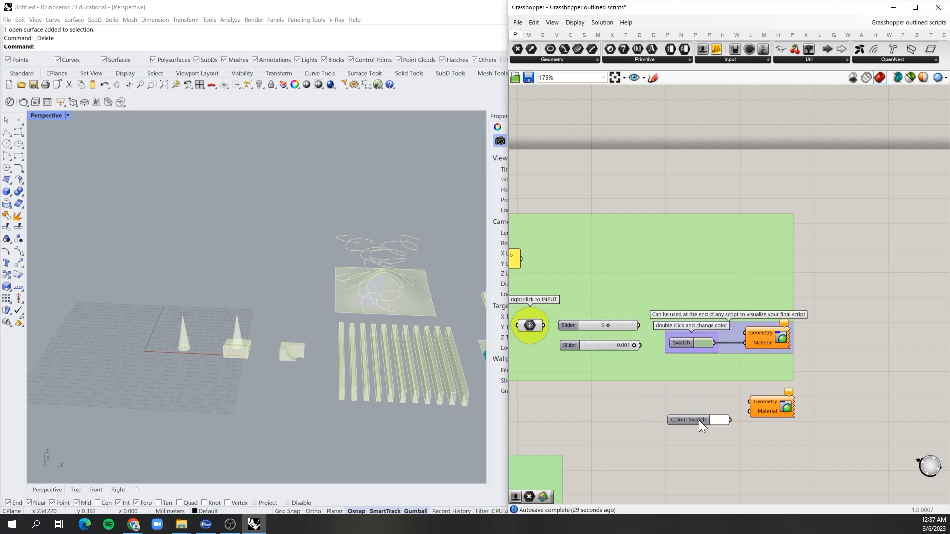
left_click_drag(731, 423, 749, 413)
left_click(775, 403)
Move the geometry parameter holding the cone above the new Colour Swatch and connect it to the new Custom Preview's Geometry input
left_click(669, 390)
scroll(707, 352, "down", 4)
scroll(560, 331, "up", 4)
left_click_drag(611, 354, 878, 424)
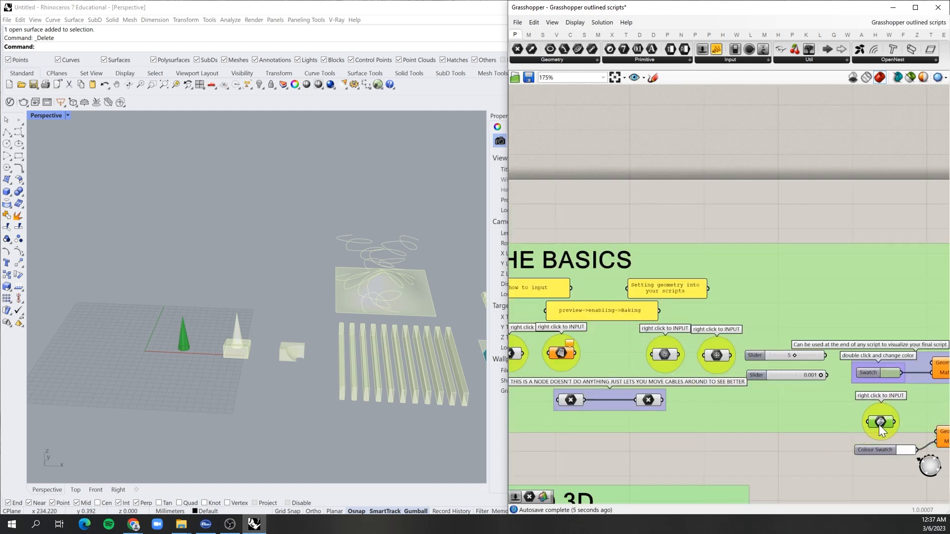
scroll(670, 379, "down", 4)
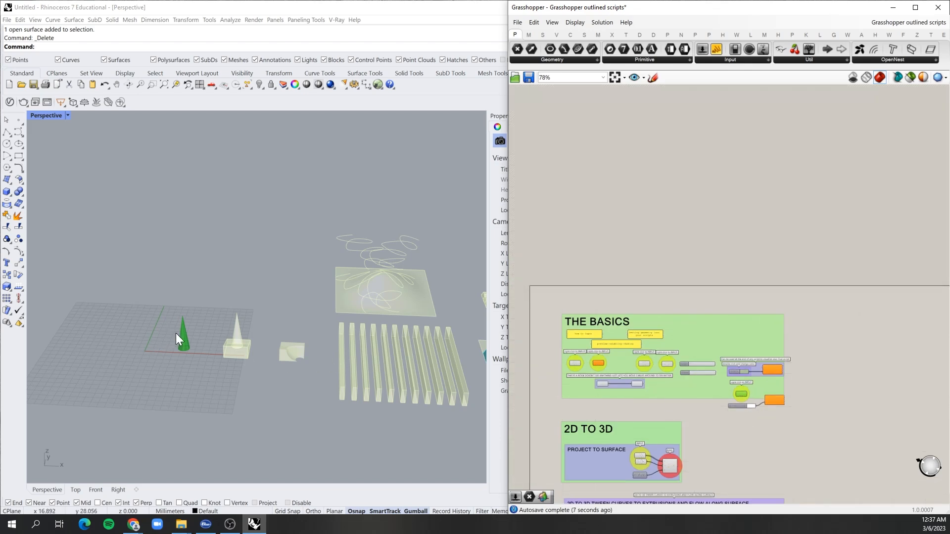
scroll(759, 391, "up", 5)
left_click(565, 418)
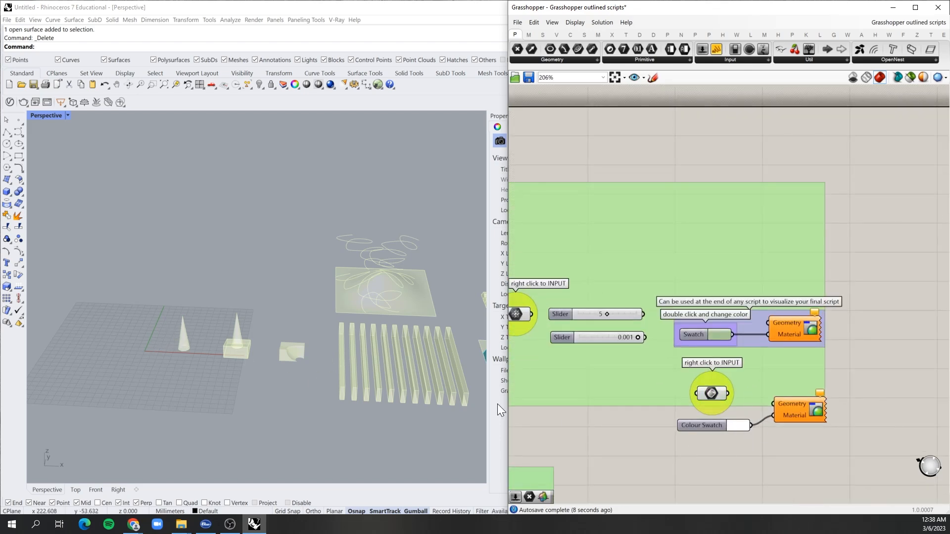
scroll(205, 349, "up", 3)
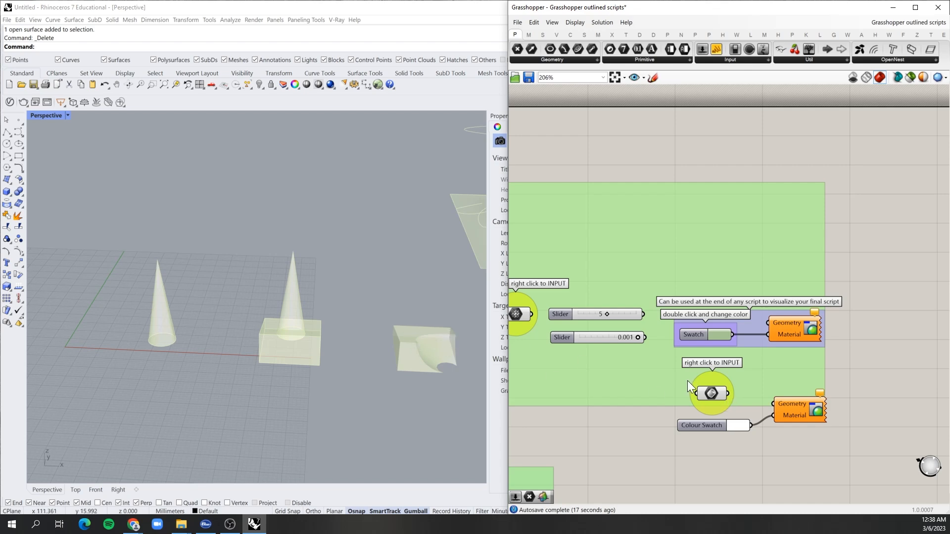
left_click_drag(728, 393, 774, 404)
Set the new Colour Swatch to purple with hue 264, saturation 69 and value 100
double_click(737, 425)
left_click_drag(765, 395, 764, 360)
left_click_drag(753, 451, 800, 451)
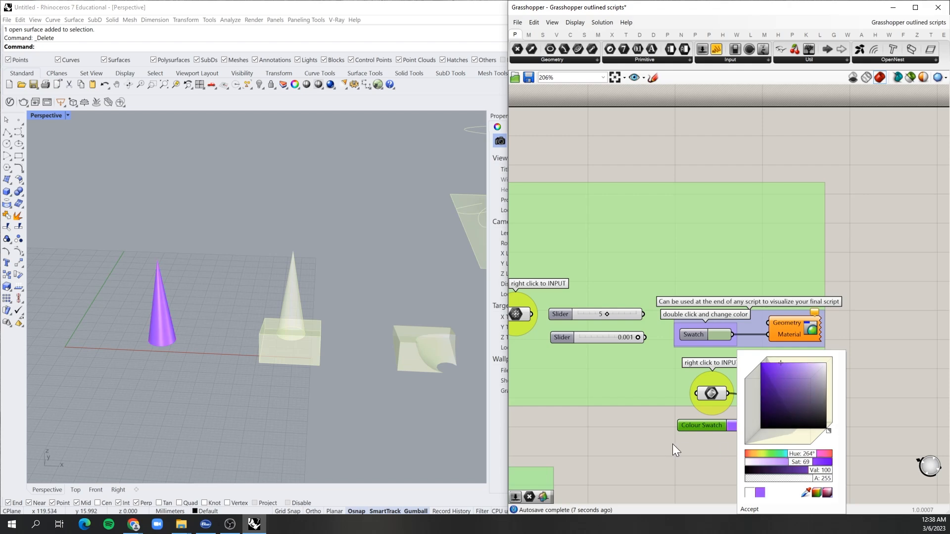
scroll(592, 294, "down", 2)
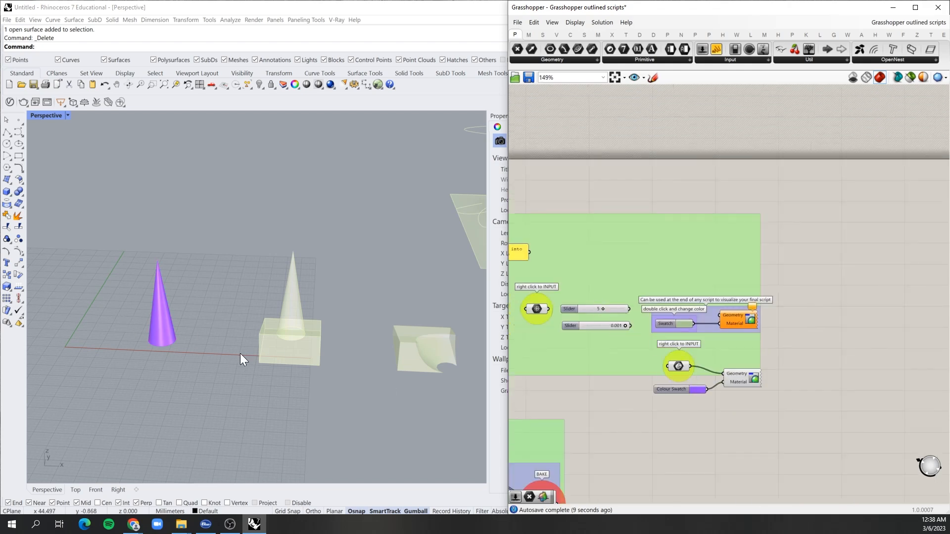
Turn off the preview of the geometry parameter and Colour Swatch that feed the new Custom Preview
left_click(742, 376)
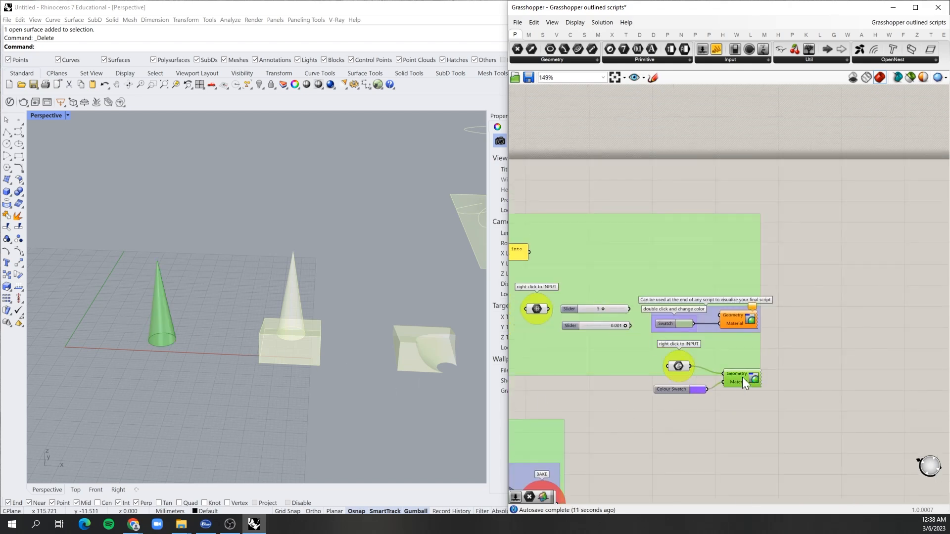
left_click_drag(612, 416, 725, 358)
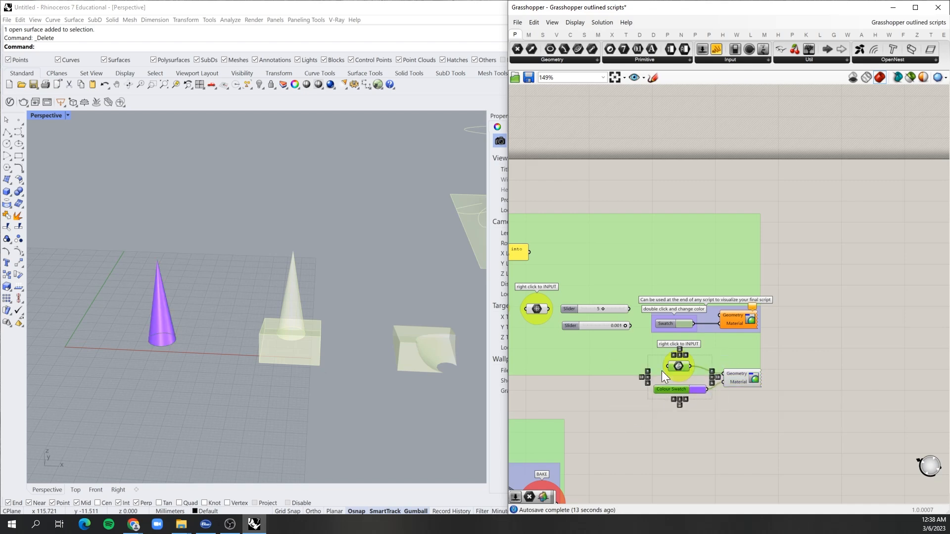
right_click(621, 387)
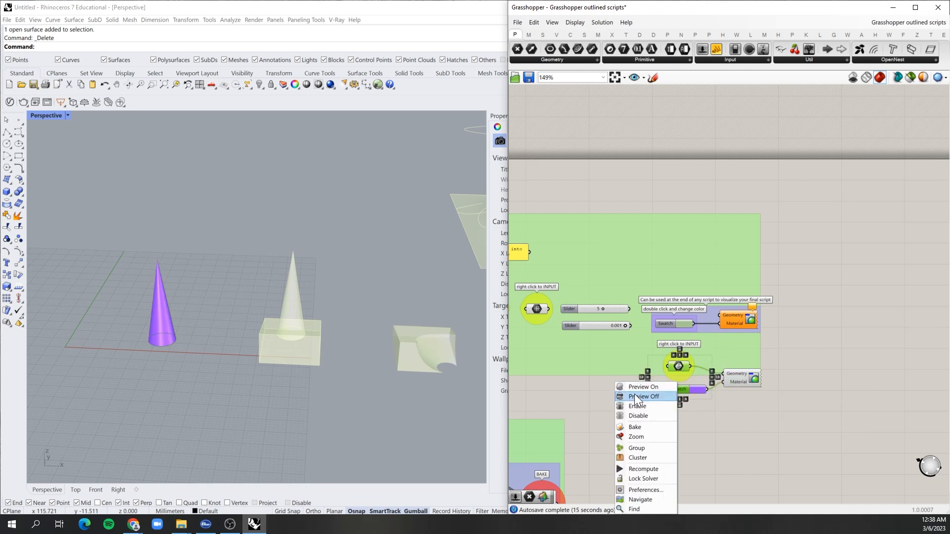
left_click(636, 397)
left_click(716, 404)
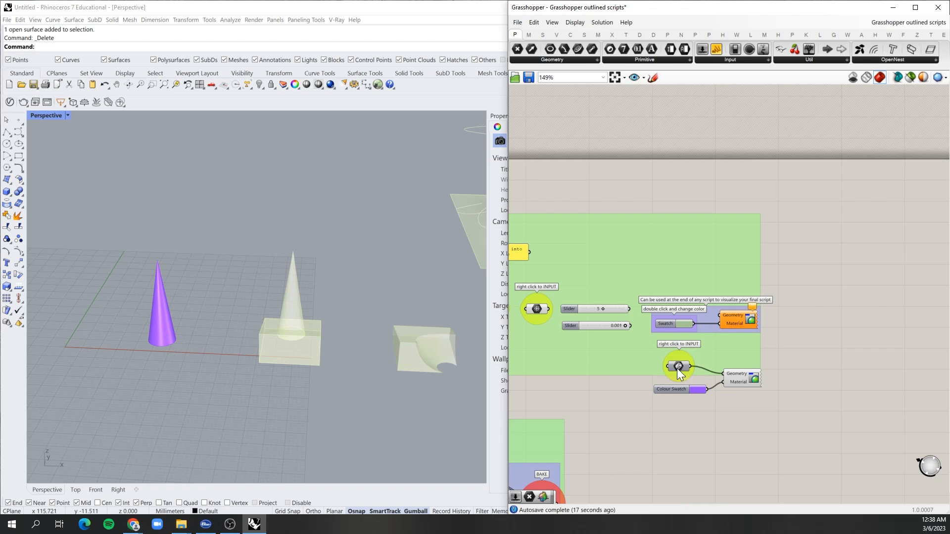
left_click(756, 377)
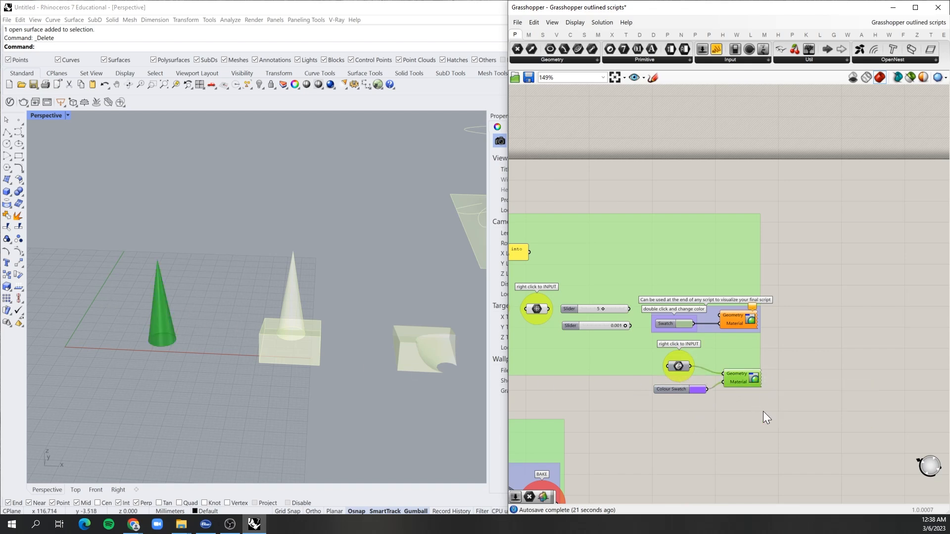
left_click(764, 400)
scroll(113, 339, "down", 5)
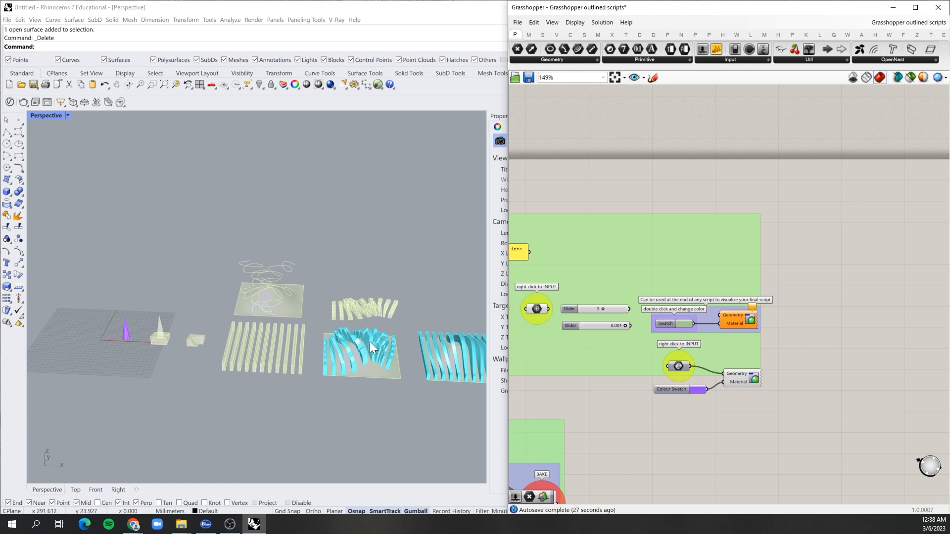
scroll(386, 304, "up", 15)
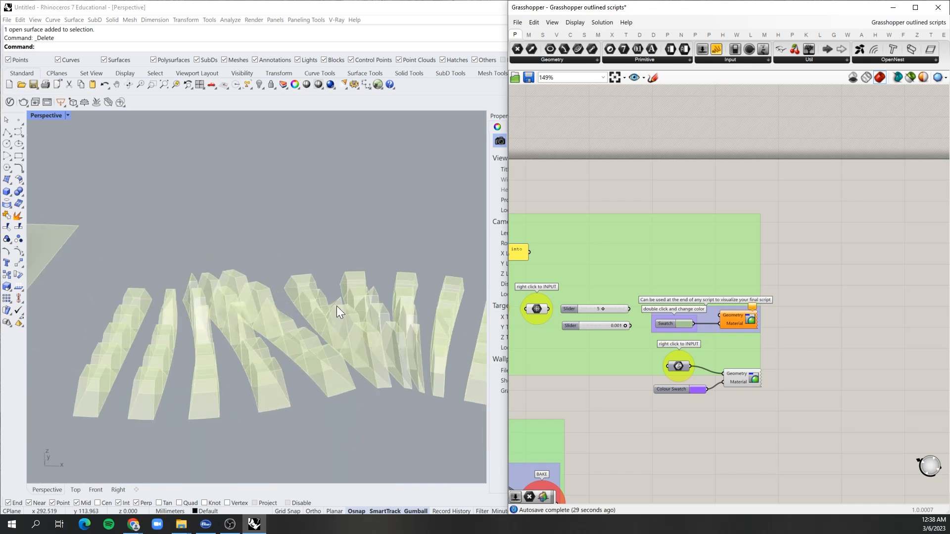
right_click_drag(337, 303, 336, 325)
scroll(415, 322, "down", 10)
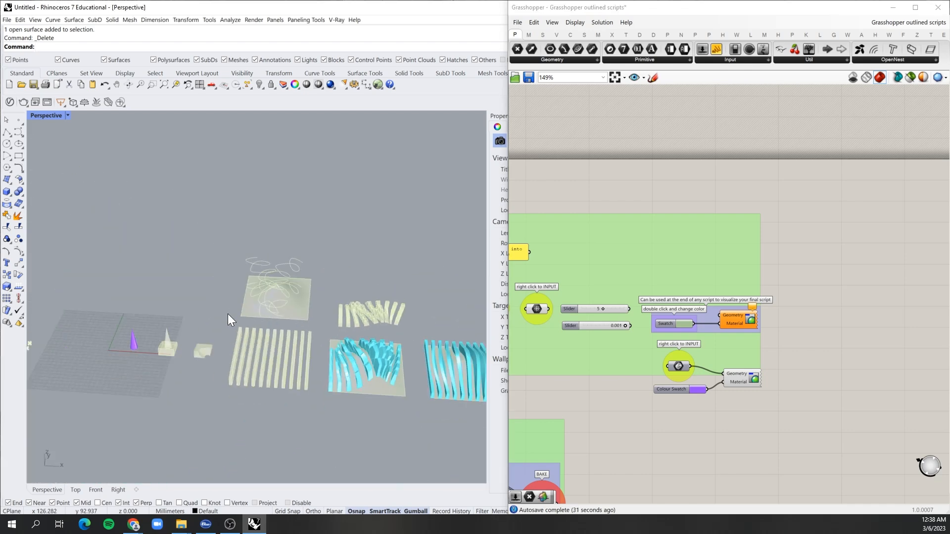
scroll(182, 342, "up", 4)
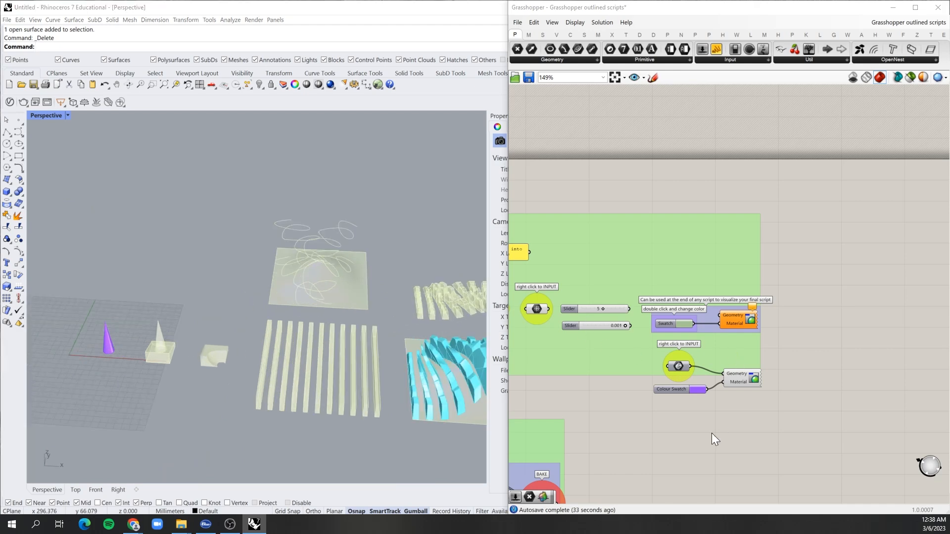
Select the cone's geometry parameter, the purple Colour Swatch and the Custom Preview they feed together
scroll(712, 430, "up", 3)
left_click_drag(763, 424, 762, 424)
left_click_drag(585, 414, 835, 292)
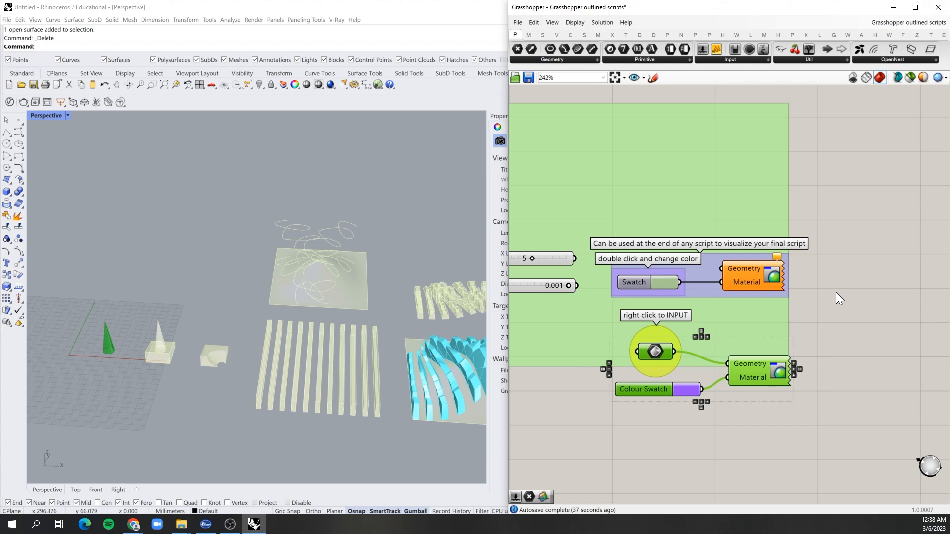